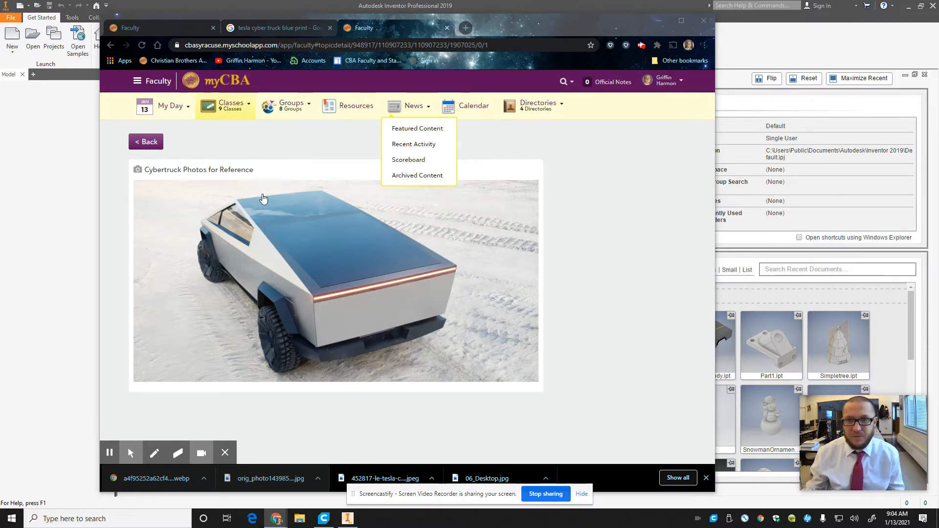
# Step: Examine the Cybertruck reference photos in the album, comparing the body shape from the rear, side and front
pyautogui.moveTo(519, 27); pyautogui.dragTo(585, 21)
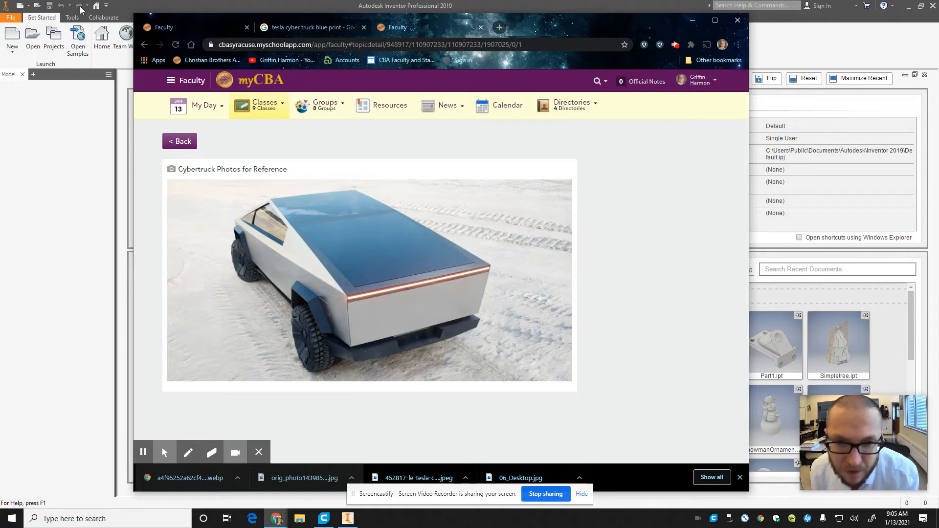
pyautogui.click(360, 268)
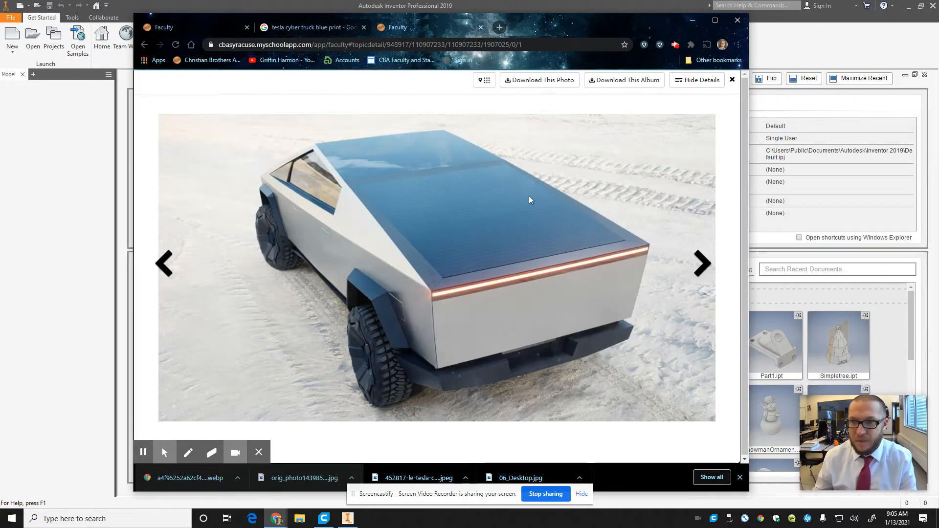
pyautogui.click(710, 261)
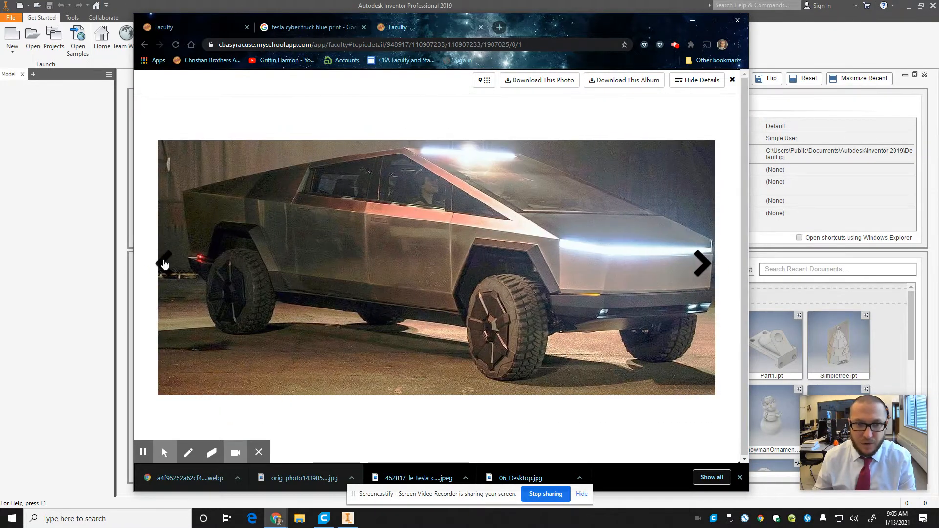
pyautogui.click(164, 264)
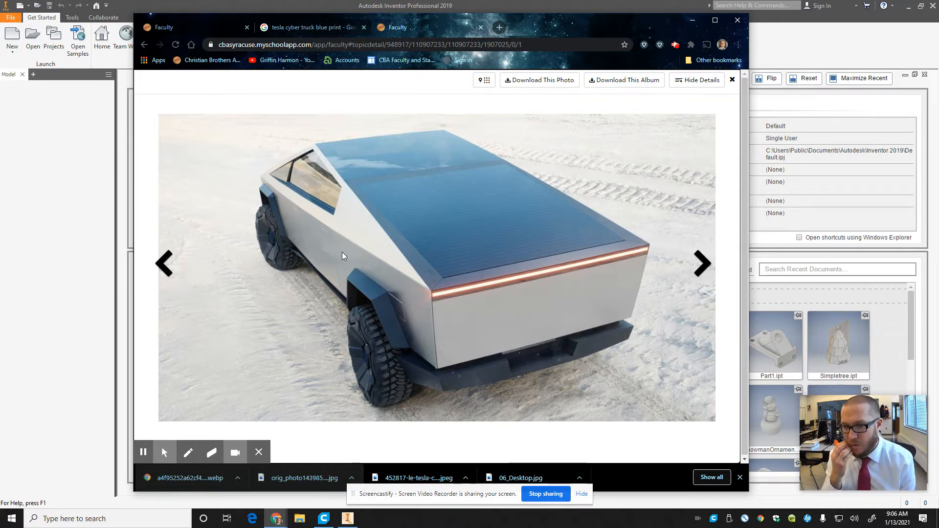
pyautogui.click(707, 278)
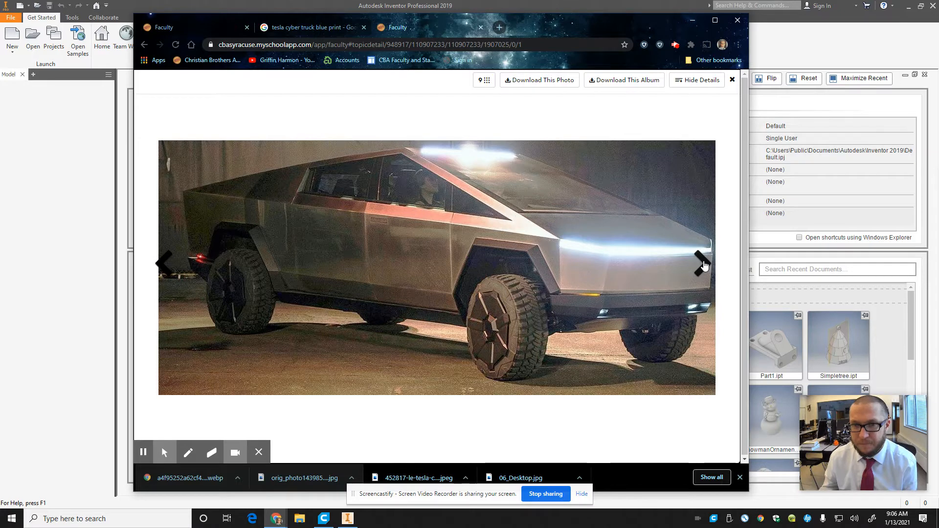
pyautogui.click(703, 264)
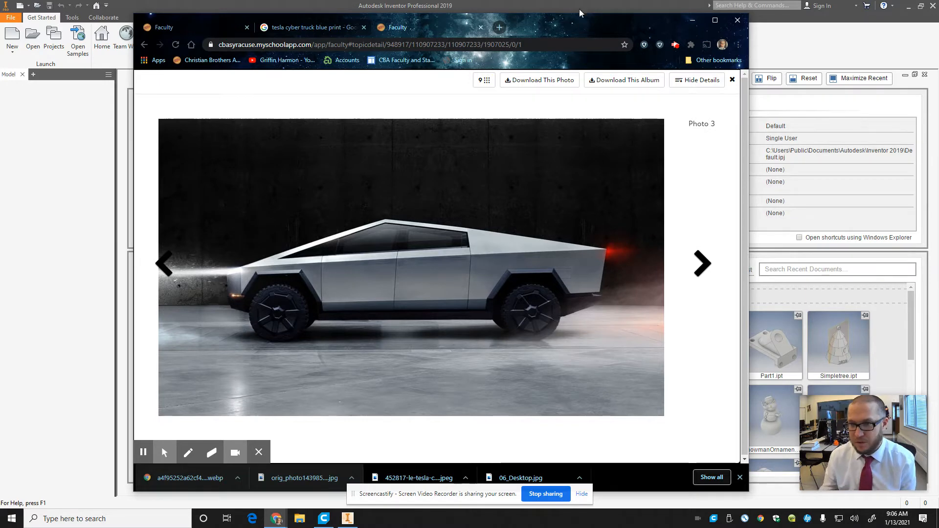
pyautogui.click(705, 270)
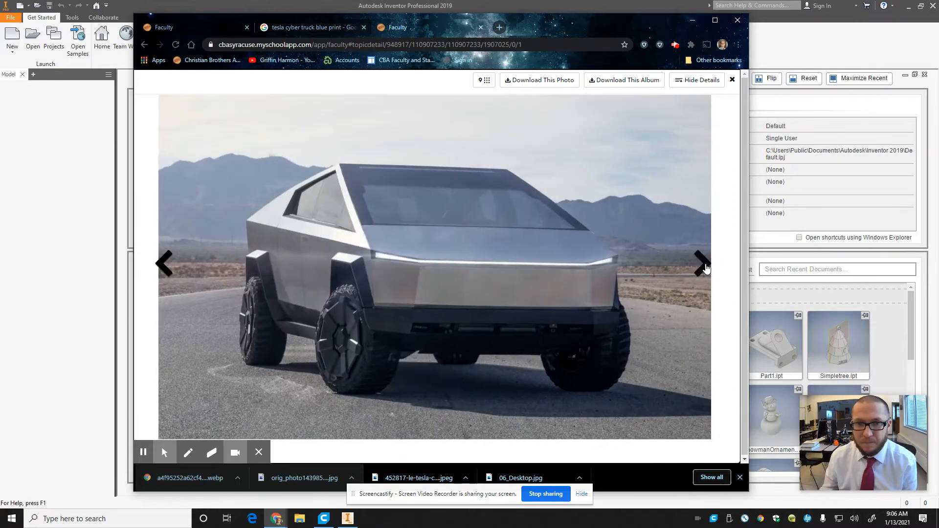
# Step: Examine the Cybertruck blueprint sheet and its separate front, rear, side and top view images in the album
pyautogui.click(703, 264)
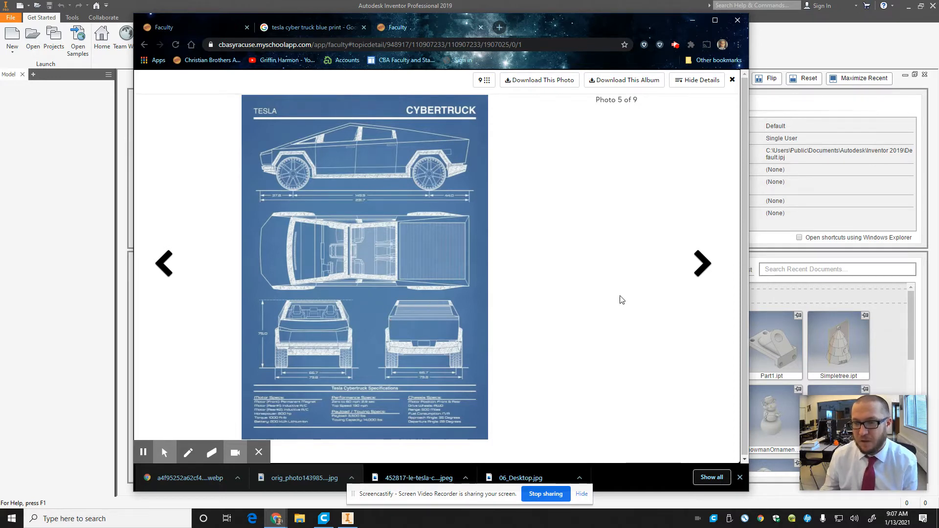
pyautogui.click(703, 264)
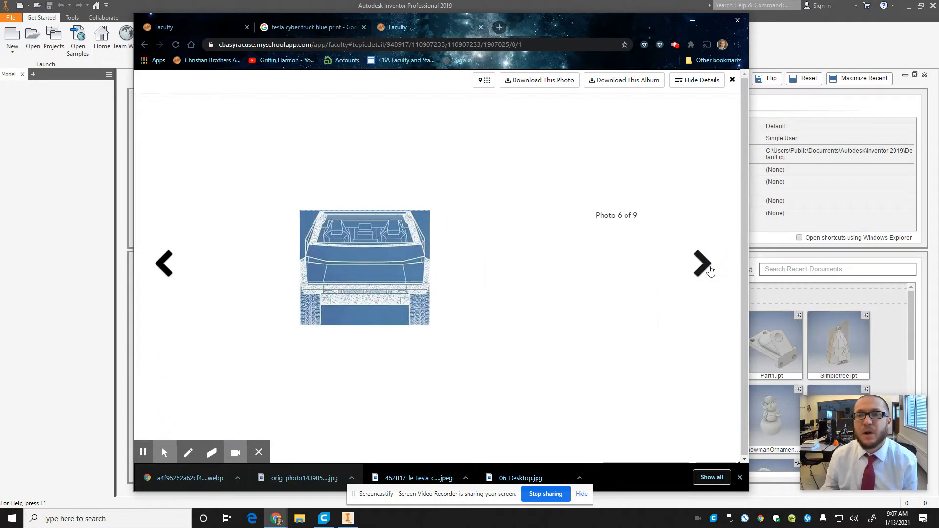
pyautogui.click(708, 268)
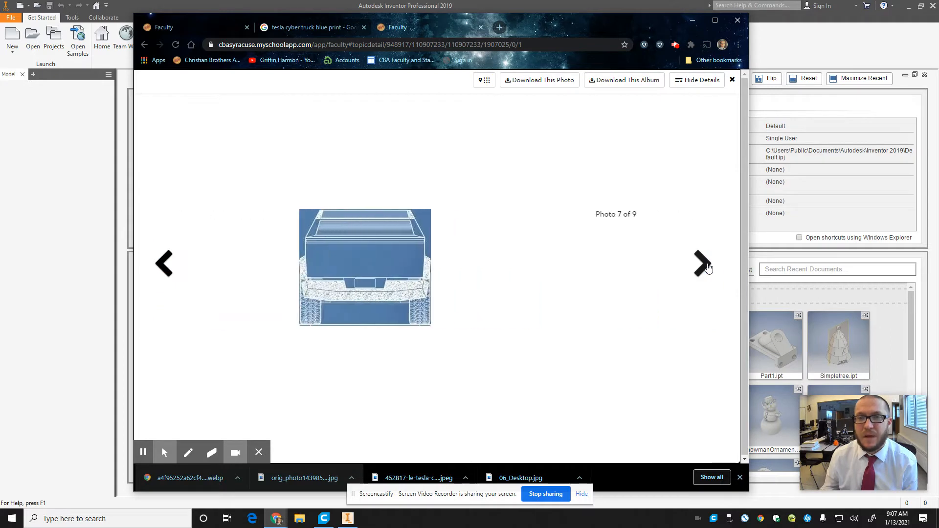
pyautogui.click(708, 268)
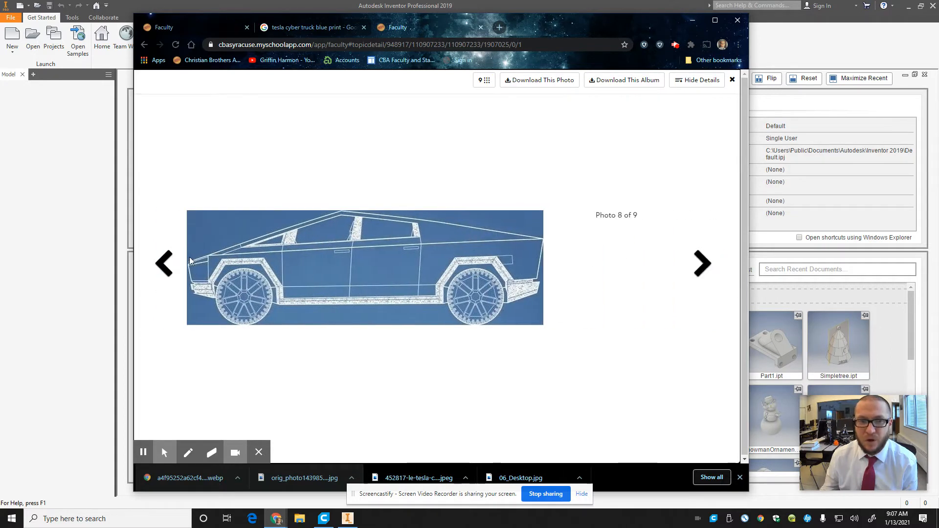
pyautogui.click(165, 264)
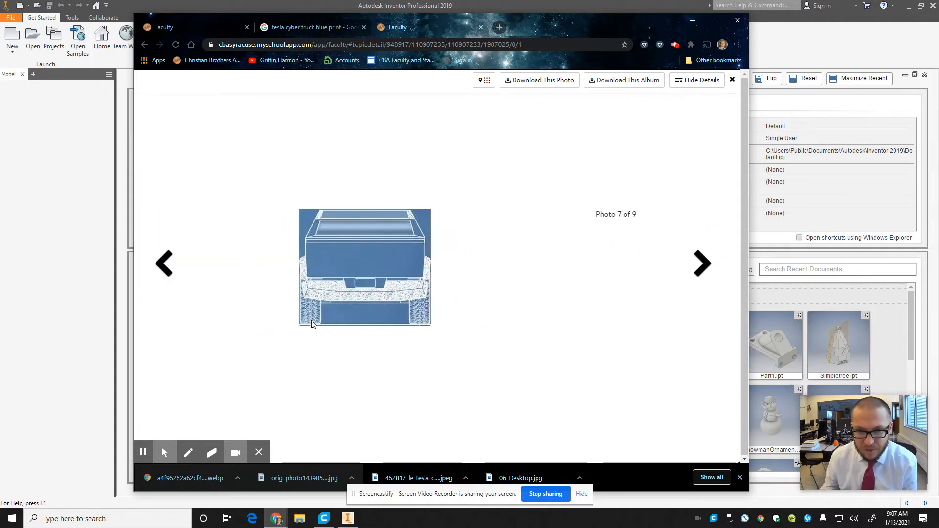
pyautogui.click(711, 268)
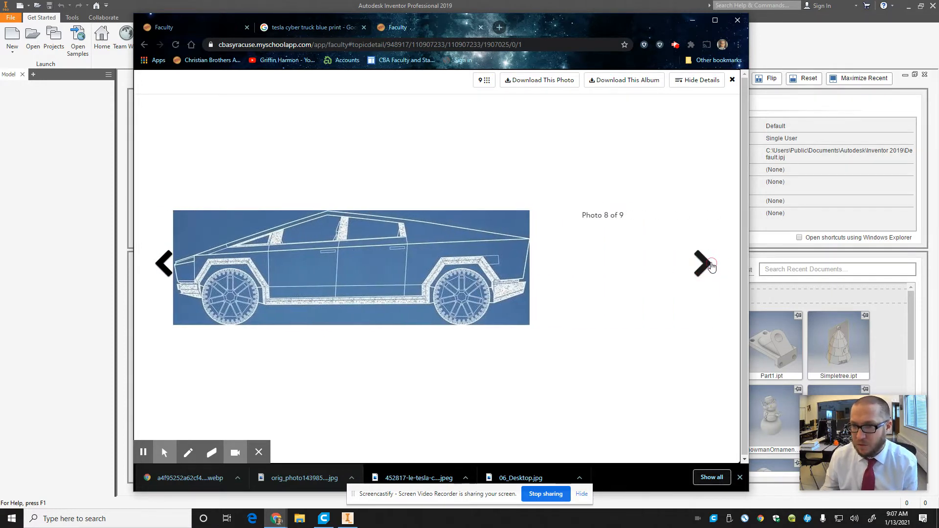
pyautogui.click(711, 267)
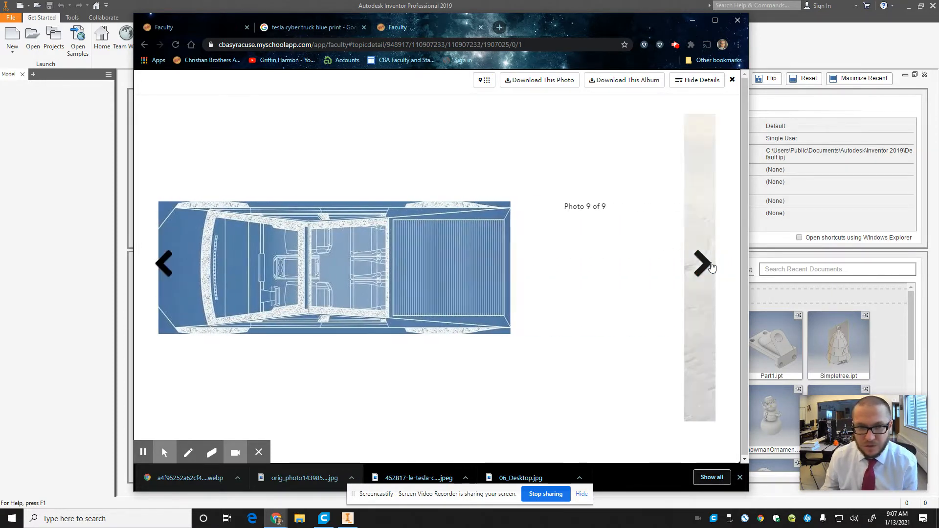
pyautogui.click(710, 267)
pyautogui.click(156, 272)
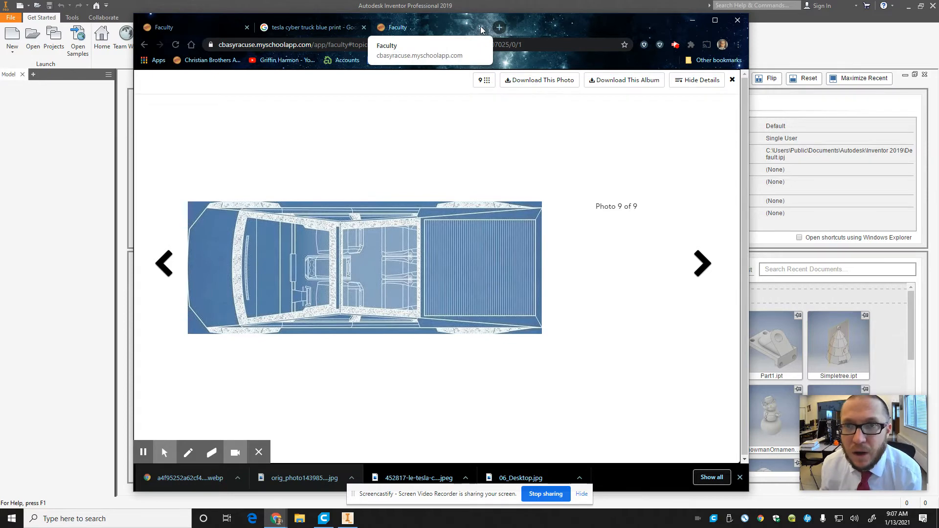
# Step: Switch to Autodesk Inventor and create a new part from the Standard.ipt template
pyautogui.click(475, 10)
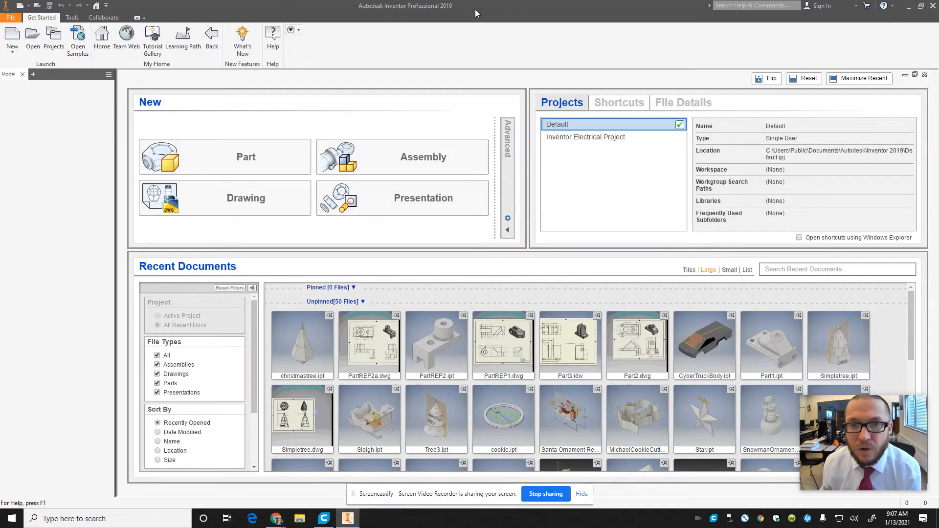
pyautogui.click(12, 39)
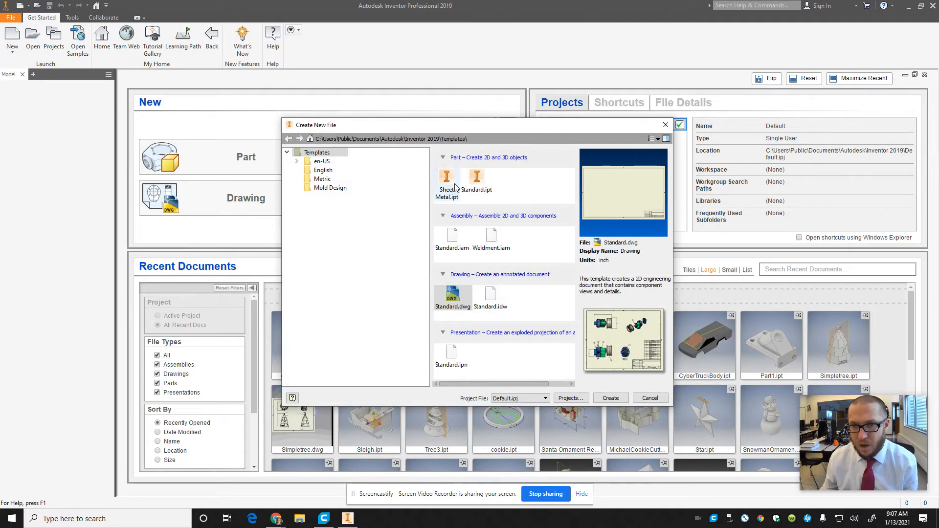
pyautogui.click(477, 180)
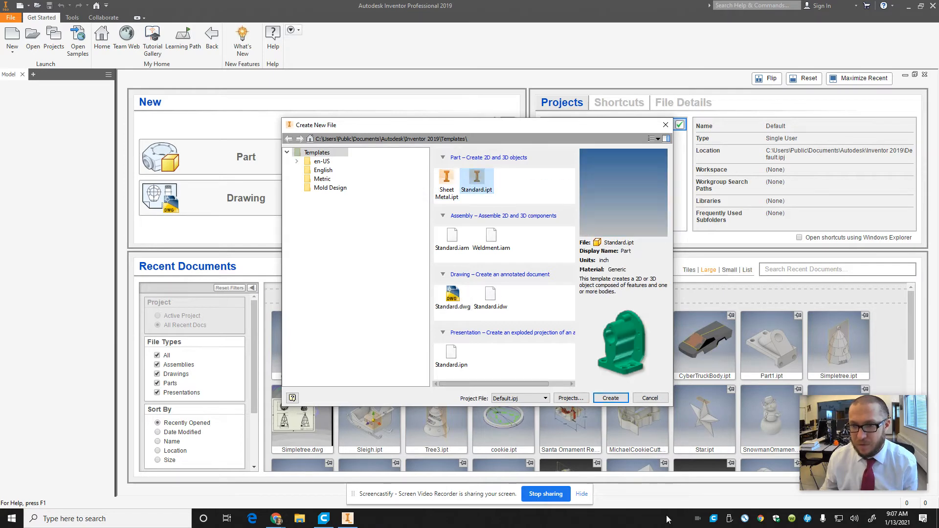
pyautogui.click(611, 398)
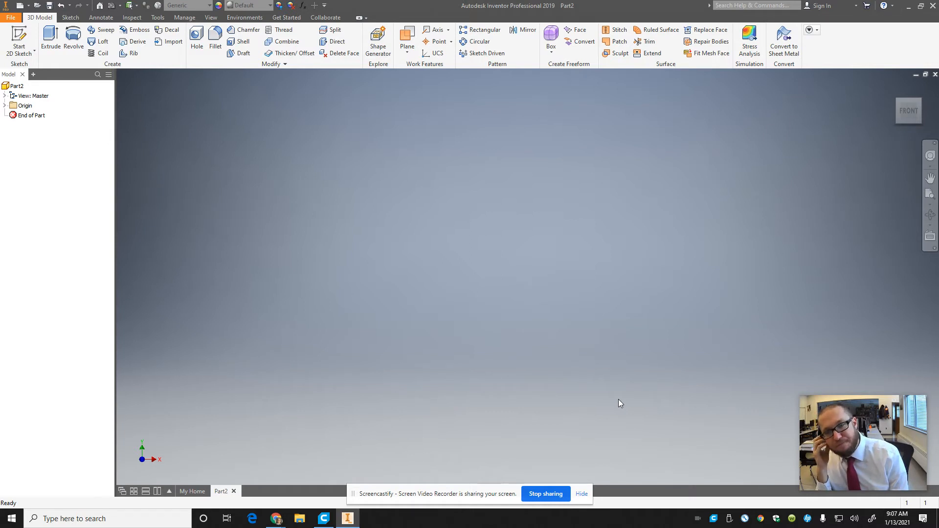
# Step: Start a 2D sketch on the front (XY) plane and insert the image CYBSide.JPG just beside the origin
pyautogui.click(19, 40)
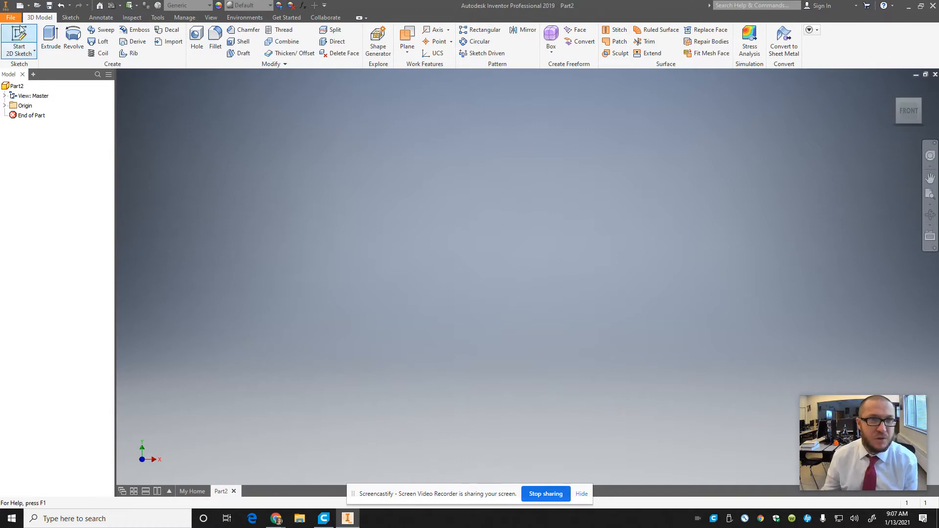
pyautogui.click(461, 145)
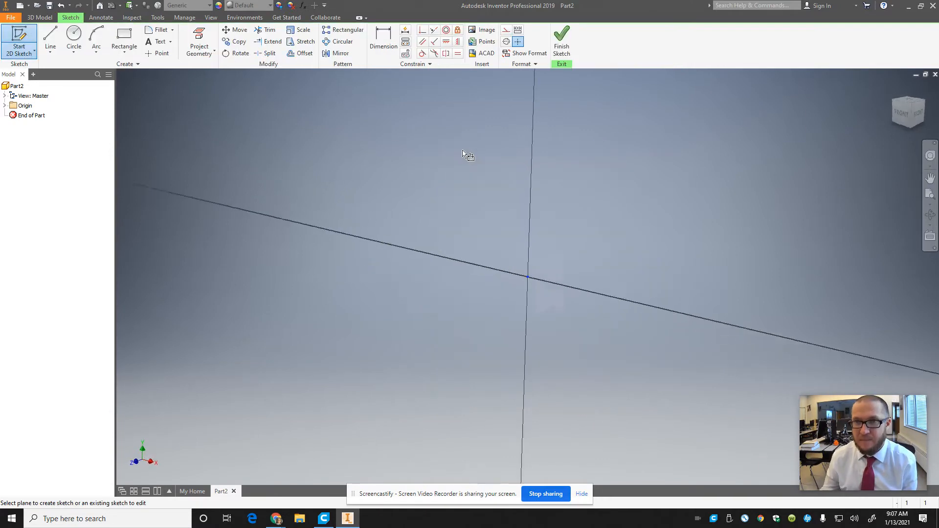
pyautogui.click(482, 31)
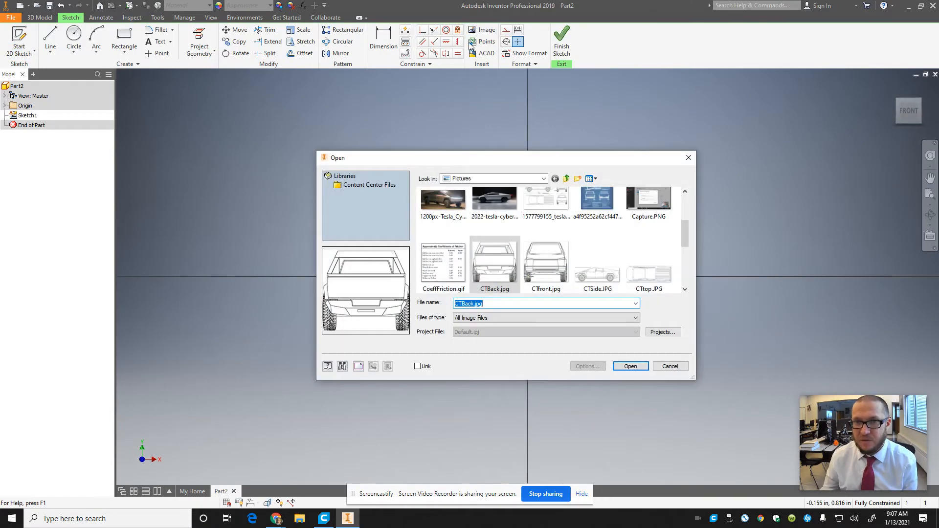
pyautogui.moveTo(685, 239); pyautogui.dragTo(692, 269)
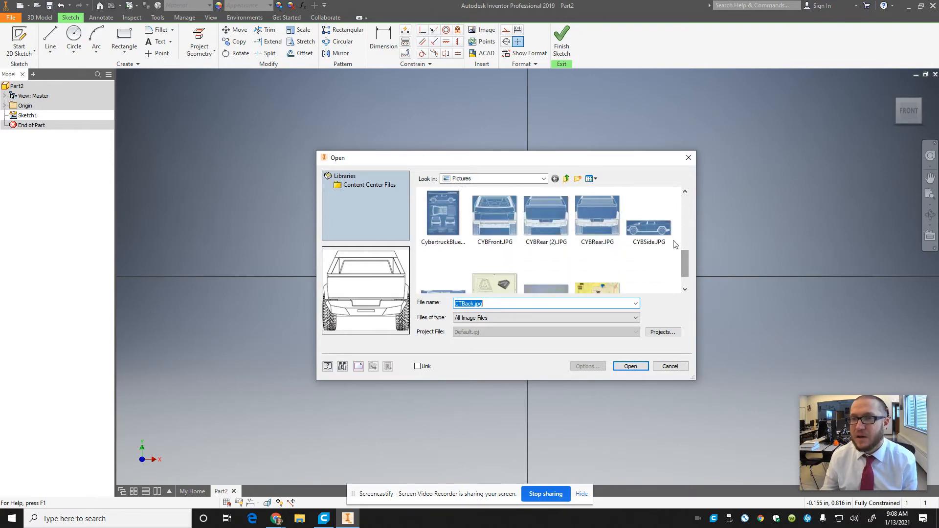
pyautogui.click(649, 227)
pyautogui.click(632, 370)
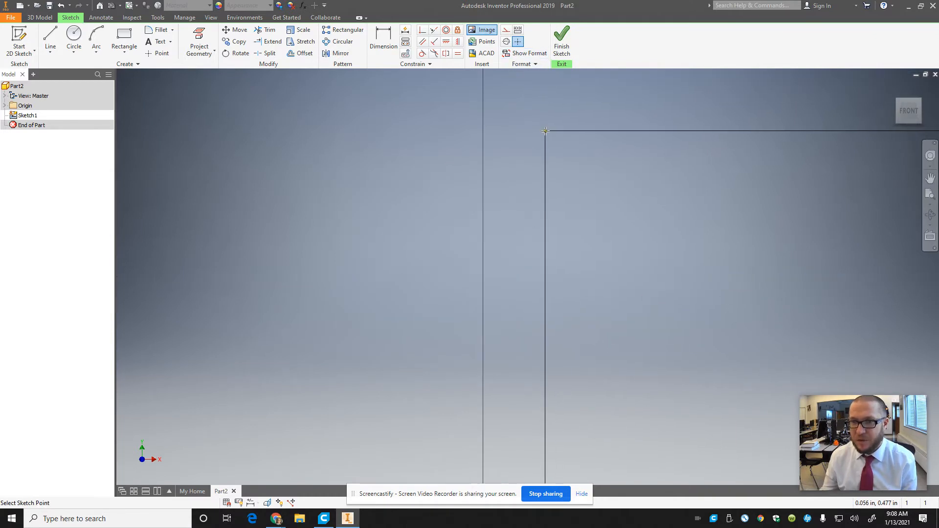
pyautogui.click(548, 99)
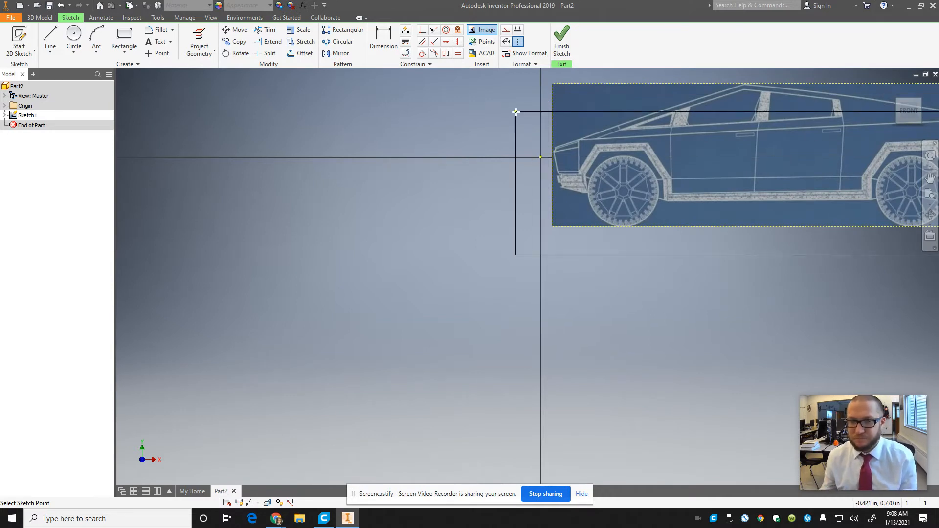
pyautogui.press('Escape')
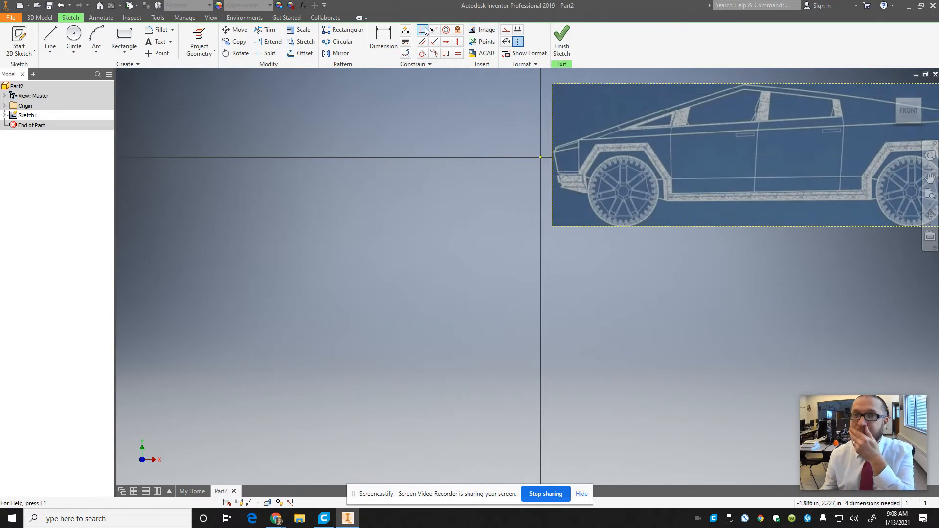
# Step: Make the lower-left corner of the truck image coincident with the sketch origin
pyautogui.click(422, 29)
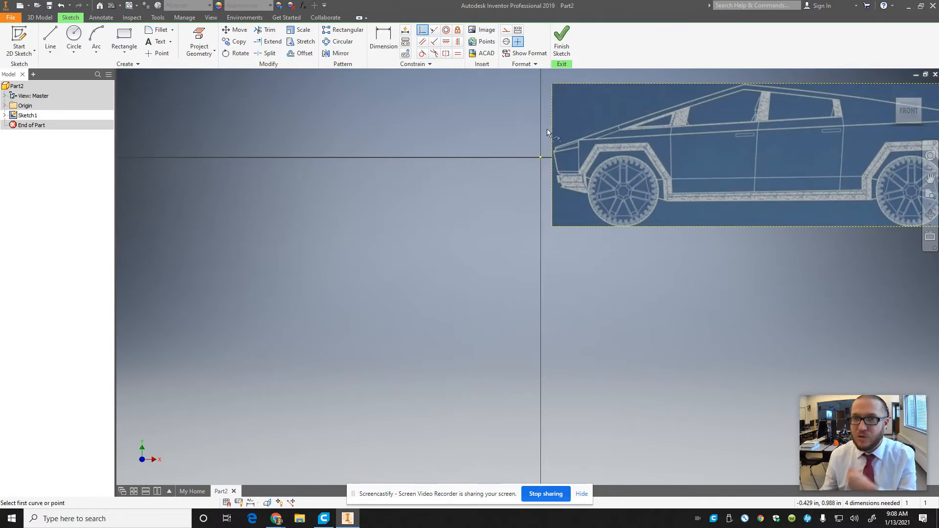
pyautogui.click(553, 226)
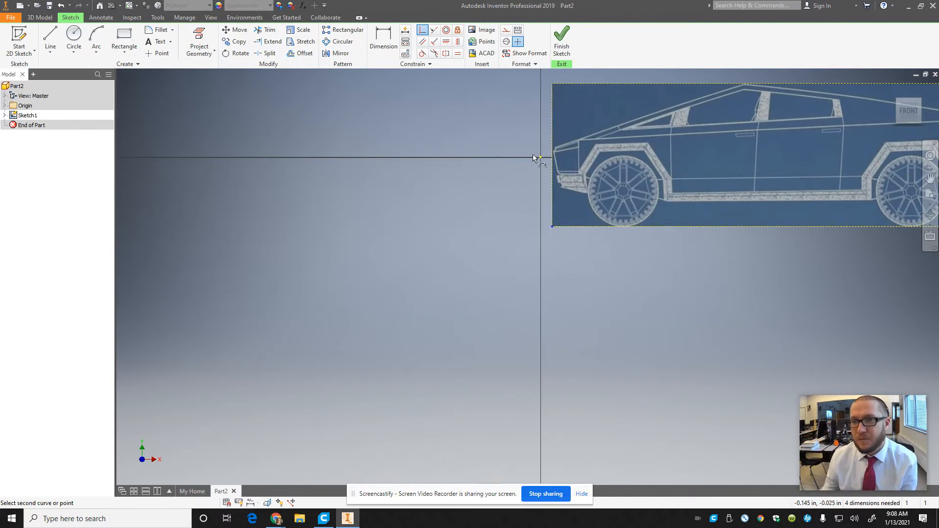
pyautogui.click(540, 157)
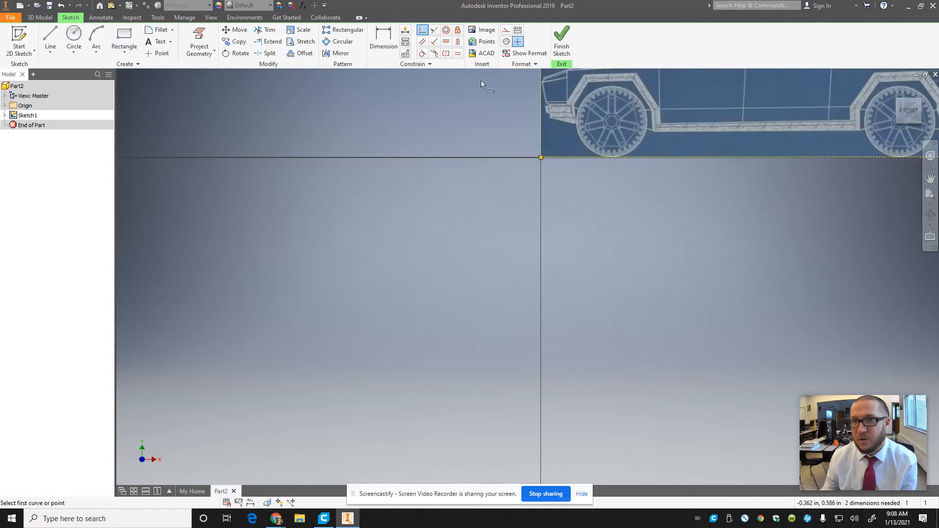
# Step: Dimension the overall width of the side-view truck image and set it to 7.5937496 in*1.33
pyautogui.click(920, 124)
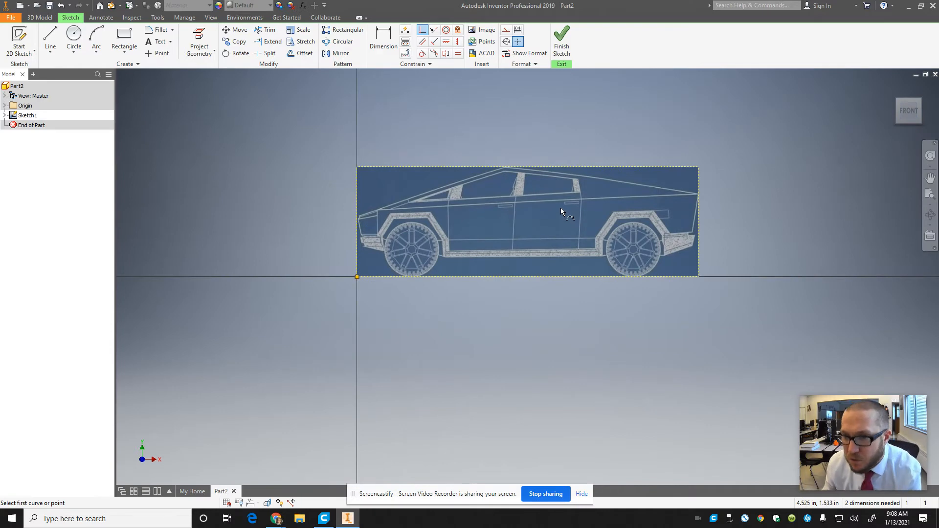
pyautogui.scroll(-3, 560, 207)
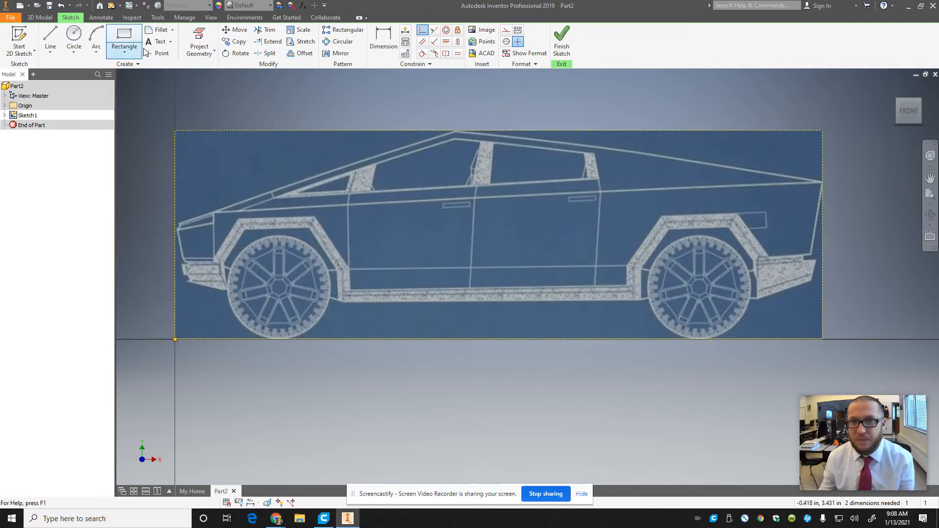
pyautogui.press('d')
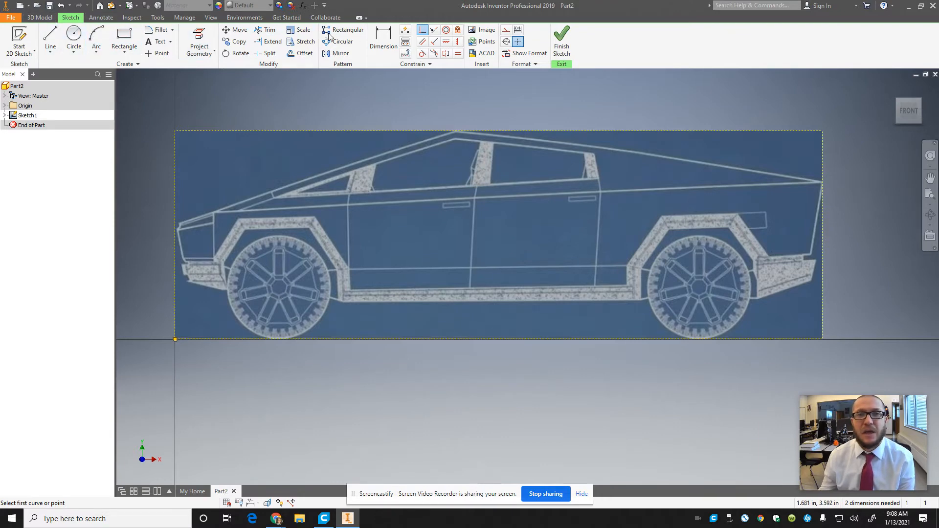
pyautogui.click(384, 39)
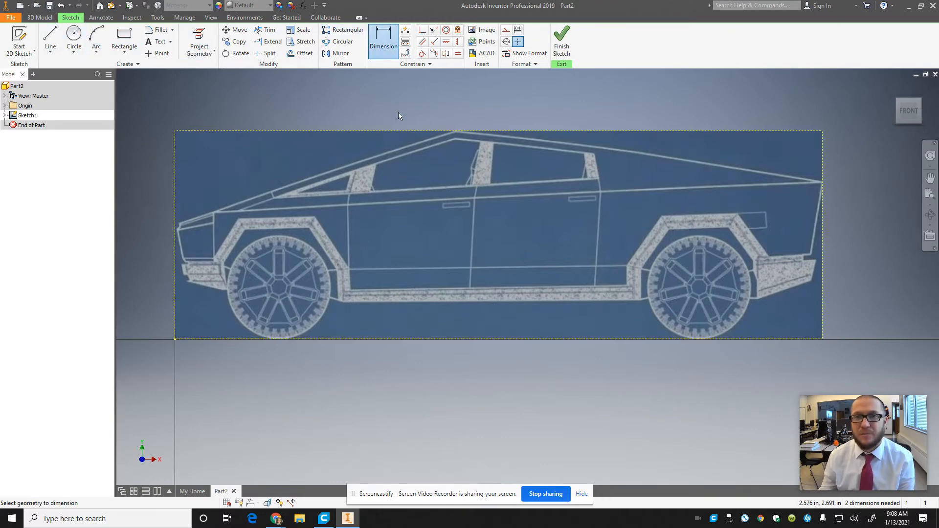
pyautogui.click(445, 129)
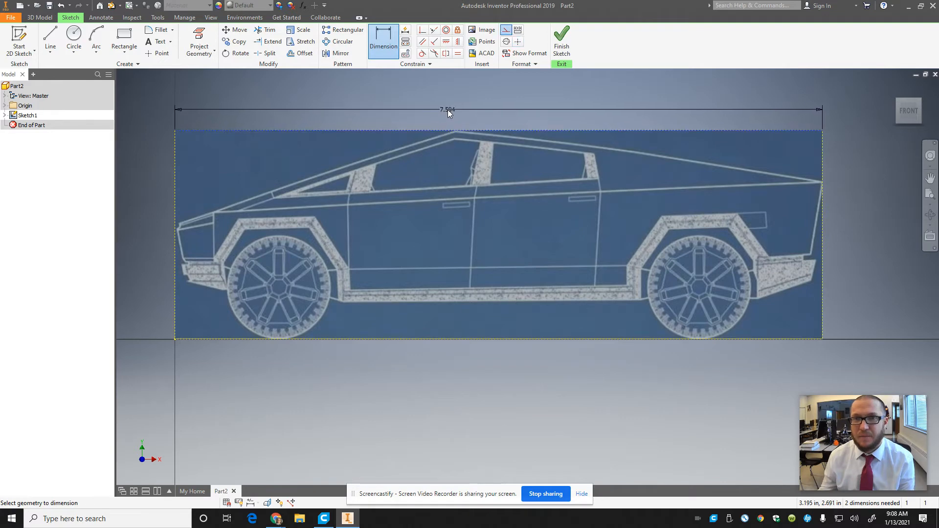
pyautogui.click(448, 109)
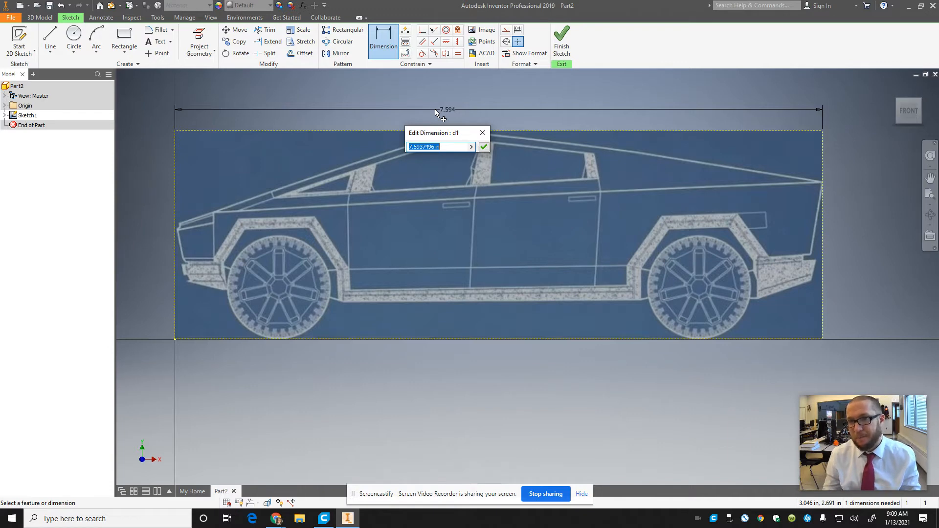
pyautogui.click(455, 147)
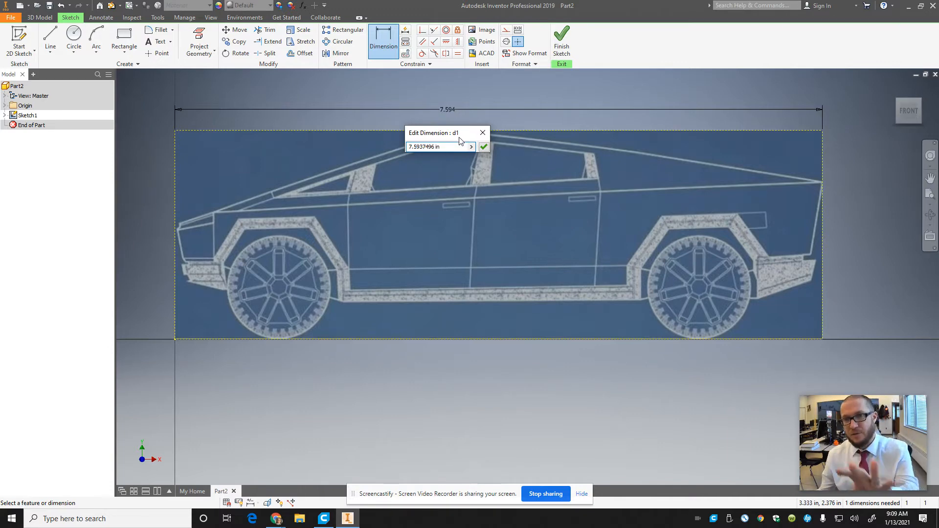
pyautogui.write('*1')
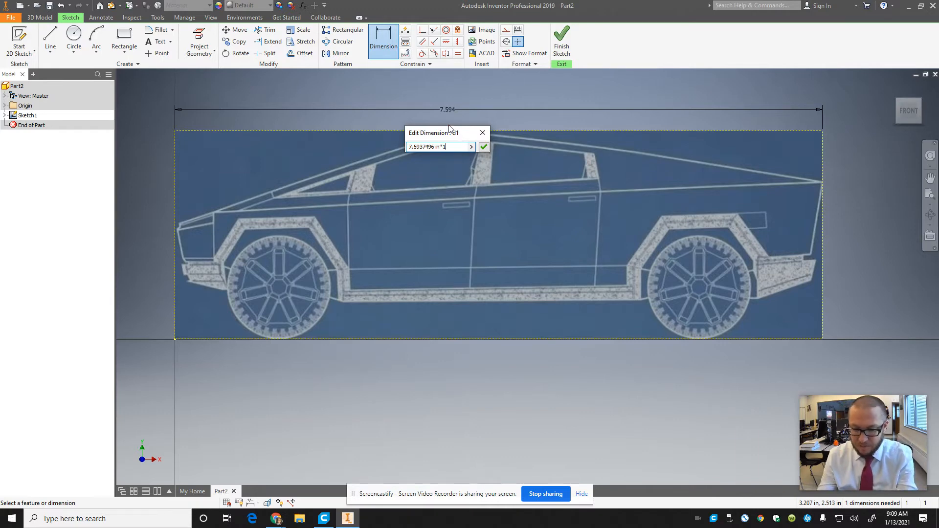
pyautogui.write('.33')
pyautogui.press('Return')
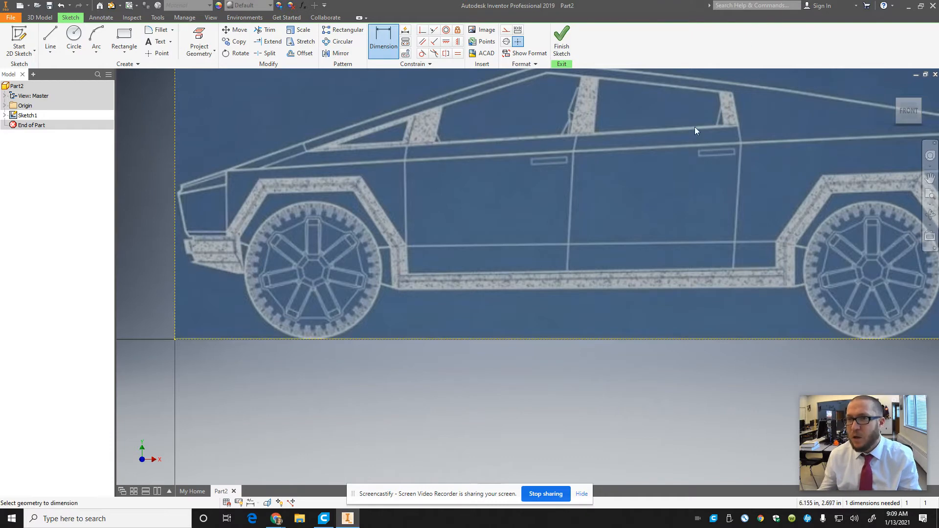
# Step: Check the side-view image's width expression without changing it and finish the sketch
pyautogui.scroll(-3, 694, 127)
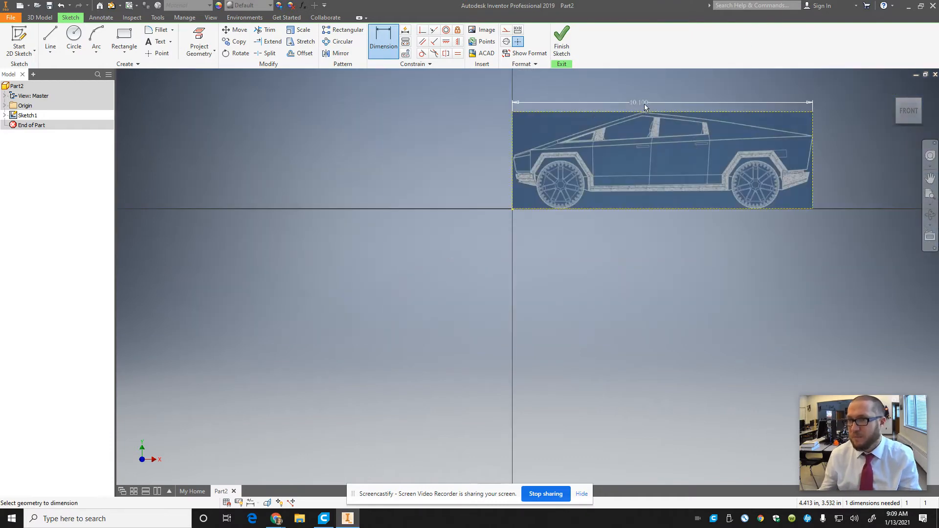
pyautogui.click(902, 111)
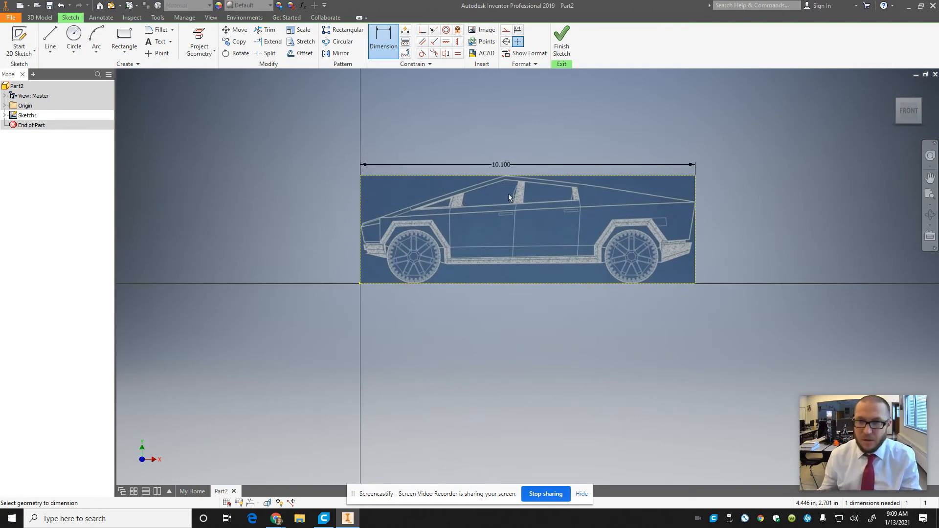
pyautogui.click(501, 164)
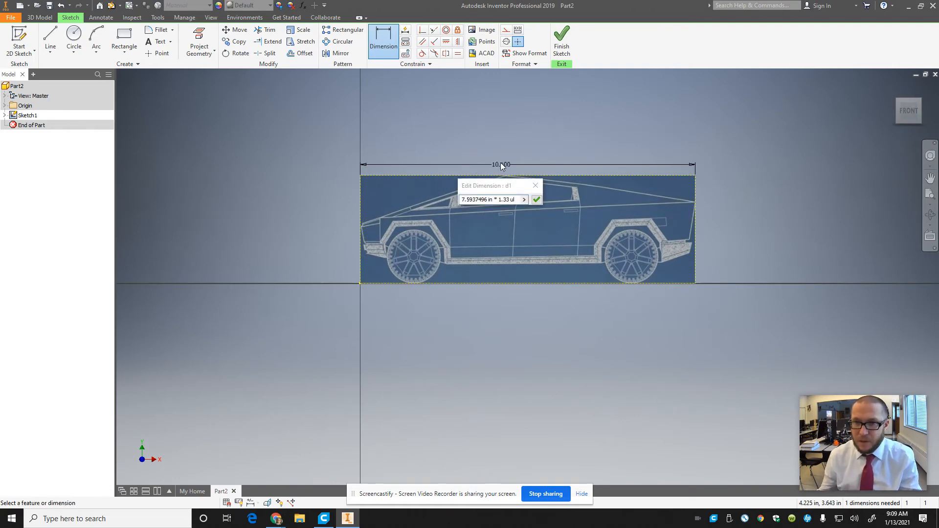
pyautogui.click(536, 185)
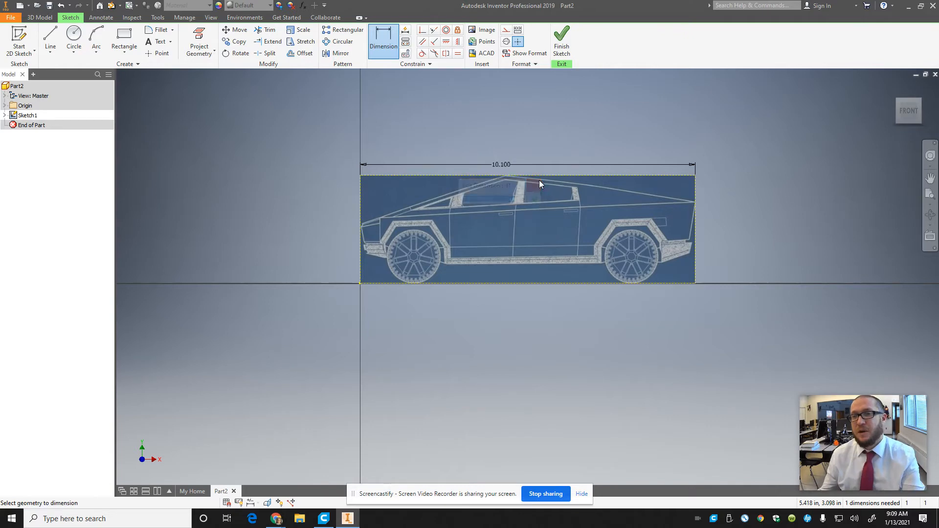
pyautogui.click(563, 39)
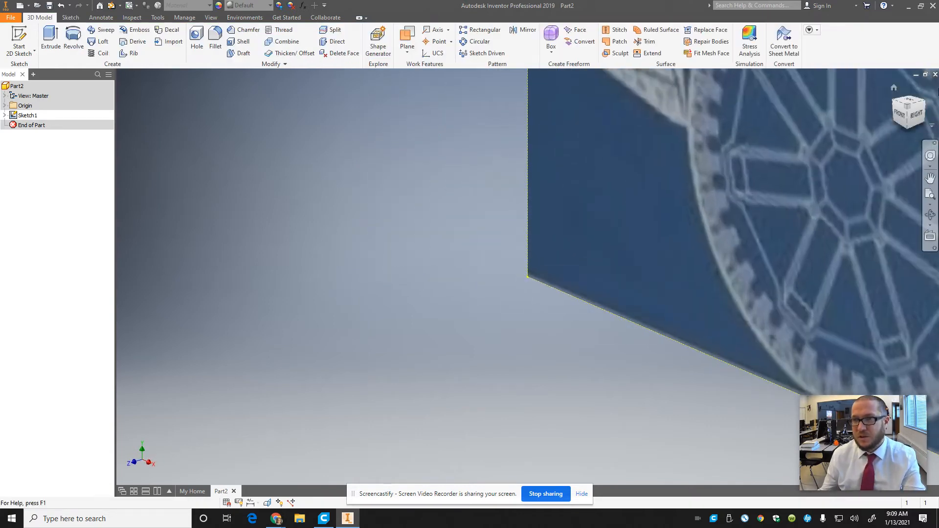
# Step: Start a new 2D sketch on the origin's YZ plane
pyautogui.click(899, 116)
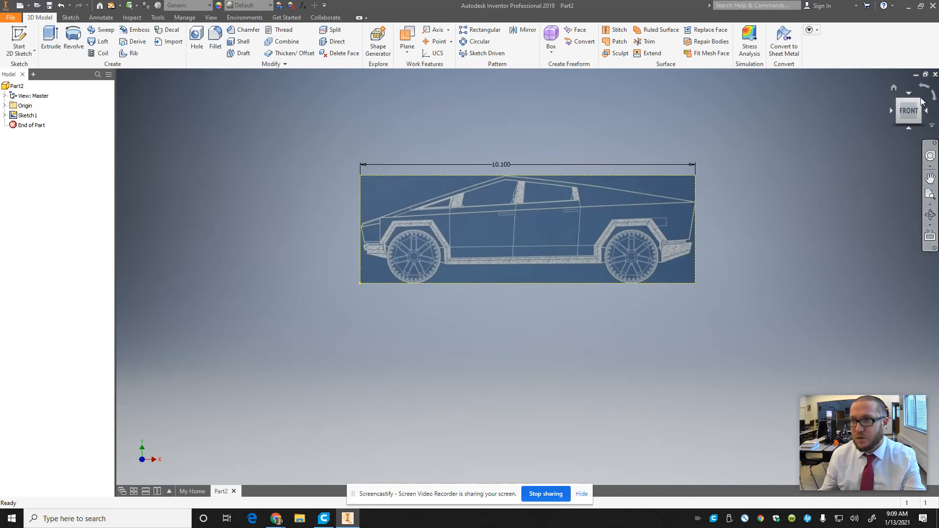
pyautogui.moveTo(908, 118)
pyautogui.mouseDown()
pyautogui.moveTo(890, 131)
pyautogui.moveTo(899, 129)
pyautogui.mouseUp()
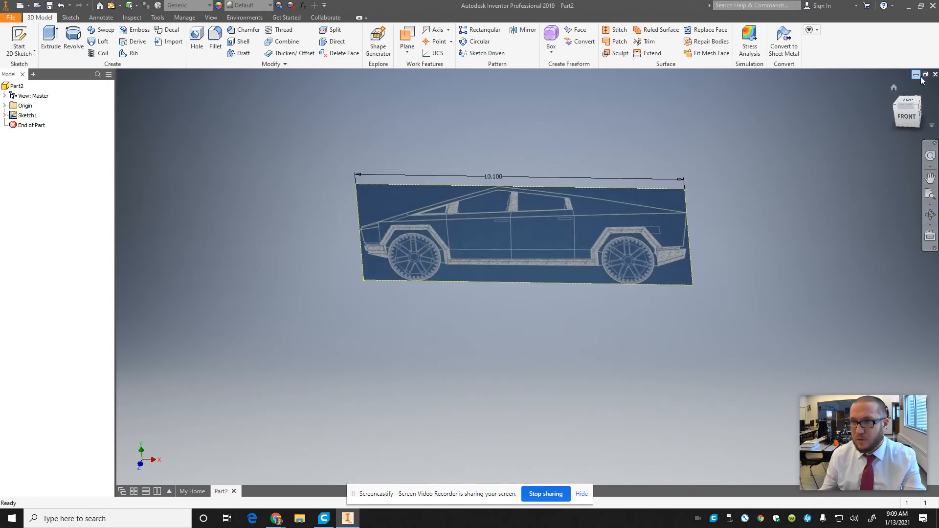
pyautogui.click(5, 106)
pyautogui.click(21, 118)
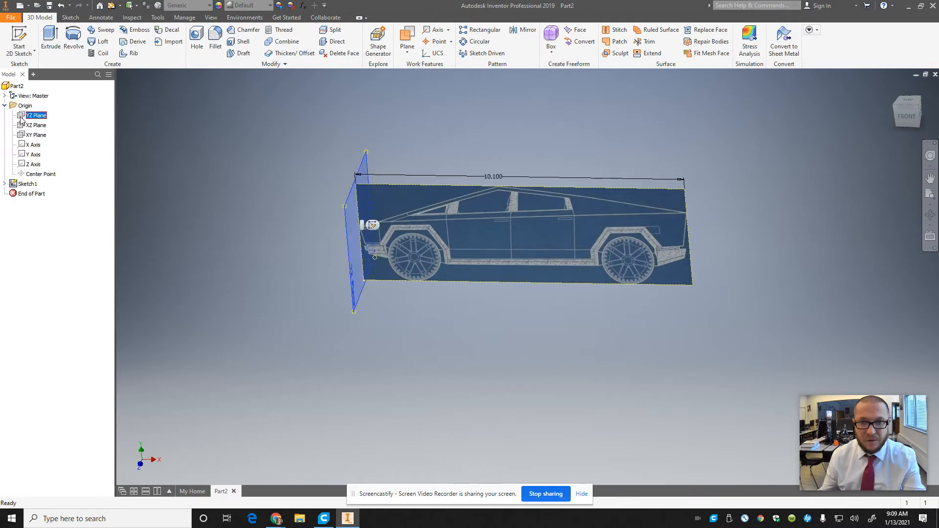
pyautogui.rightClick(22, 117)
pyautogui.click(38, 147)
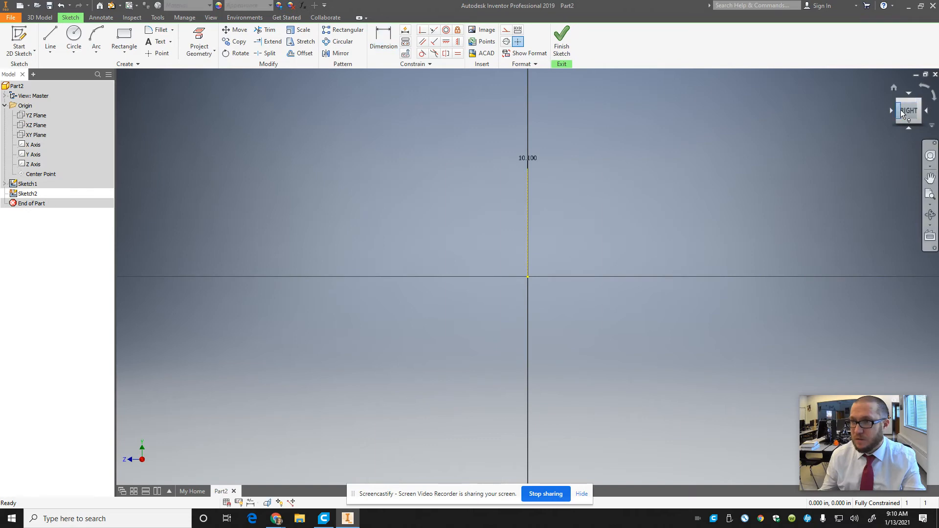
# Step: Insert the Cybertruck front-view image across the origin, with its lower edge along the horizontal axis
pyautogui.click(891, 113)
pyautogui.click(891, 113)
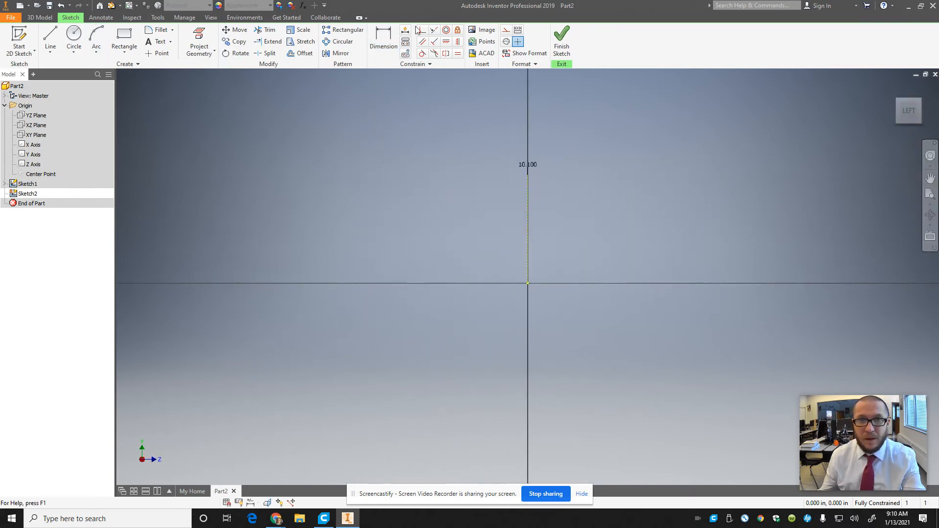
pyautogui.click(482, 30)
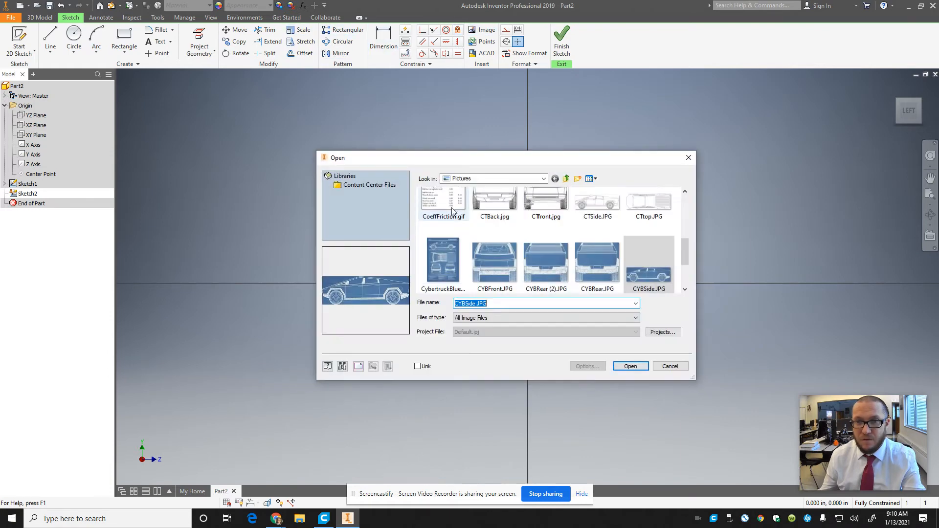
pyautogui.click(492, 259)
pyautogui.click(630, 366)
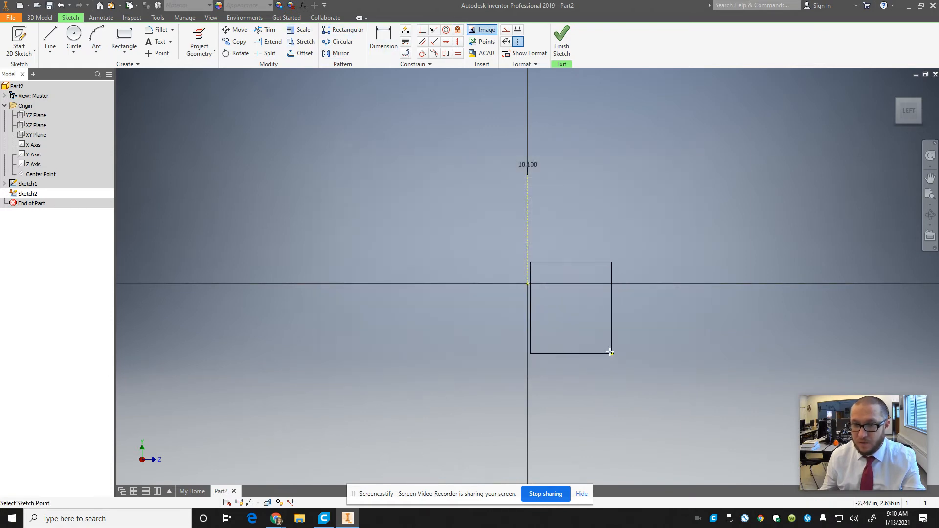
pyautogui.click(567, 283)
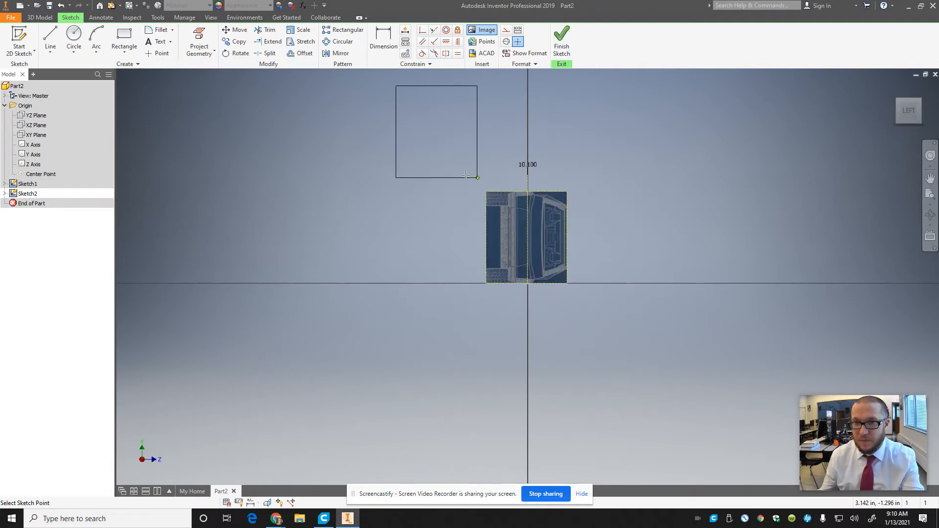
pyautogui.press('Escape')
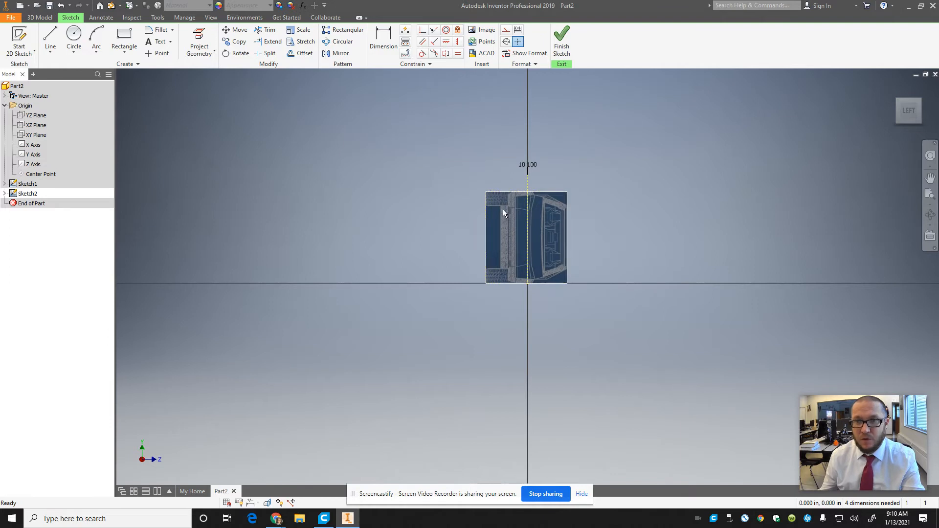
# Step: Rotate the front-view image a quarter turn counterclockwise about its lower-left corner so the truck stands upright
pyautogui.click(503, 209)
pyautogui.click(236, 53)
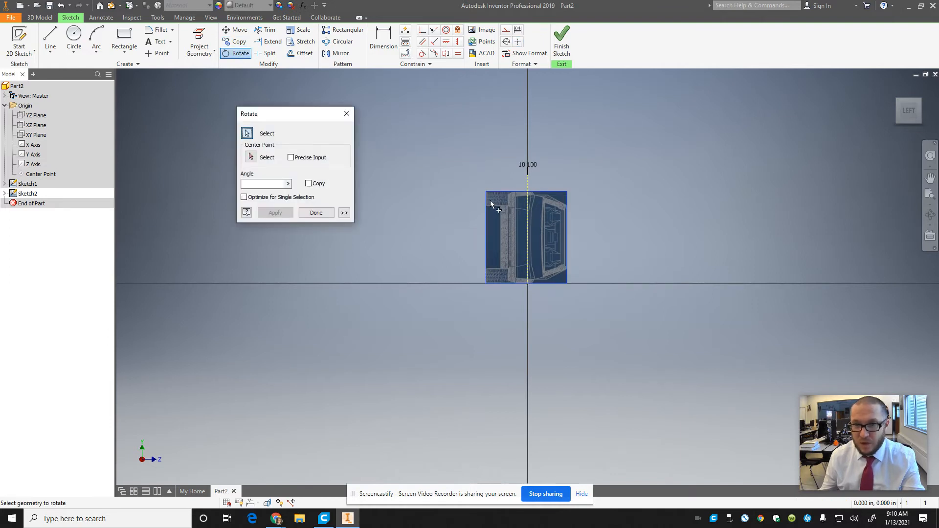
pyautogui.click(251, 157)
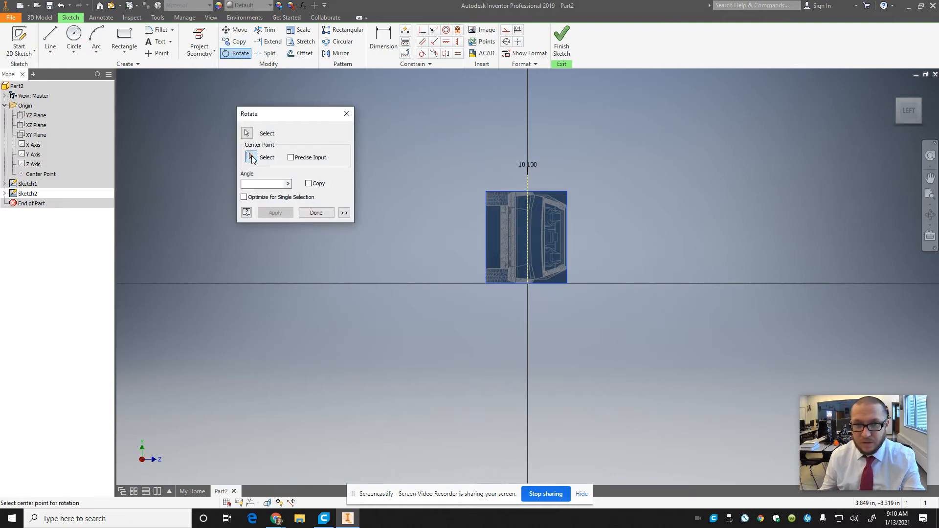
pyautogui.click(485, 283)
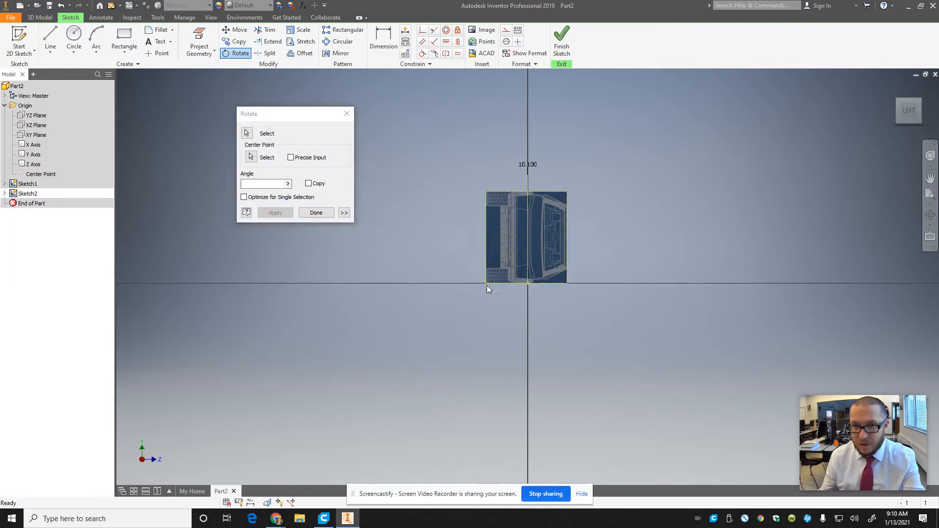
pyautogui.click(403, 283)
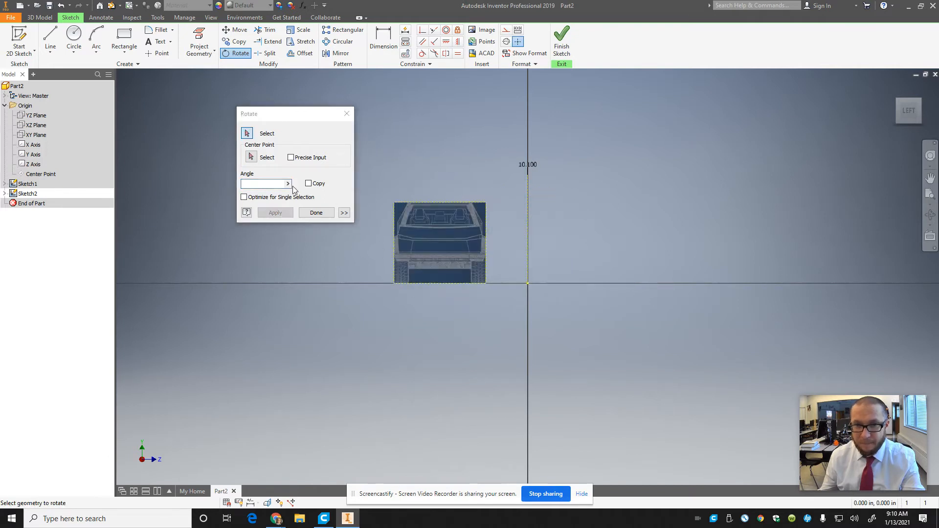
pyautogui.click(316, 213)
# Step: Move the front-view image so it is roughly centred on the vertical axis with its base near the horizontal axis
pyautogui.moveTo(430, 242); pyautogui.dragTo(515, 242)
pyautogui.scroll(5, 514, 241)
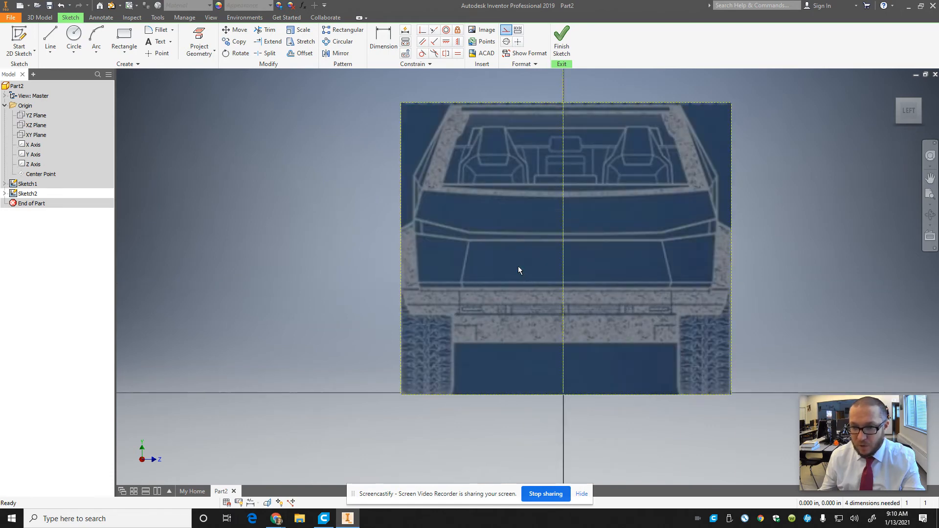
pyautogui.moveTo(507, 199); pyautogui.dragTo(495, 201)
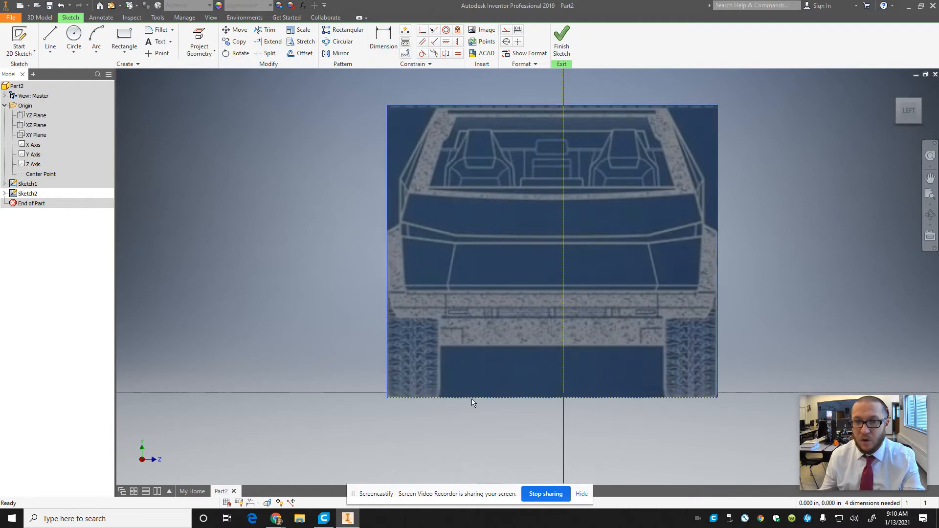
# Step: Dimension the width of the front-view image and set it to 2.7708331 in*1.33
pyautogui.click(384, 38)
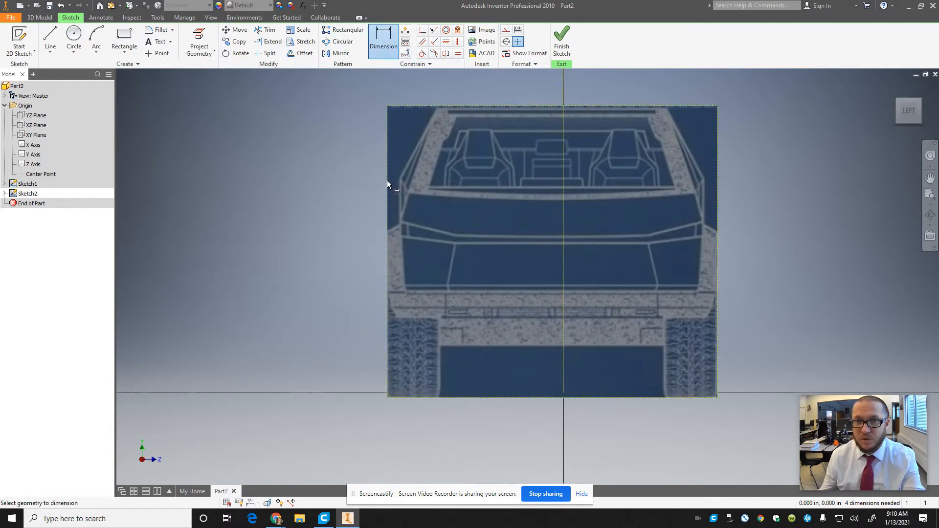
pyautogui.click(387, 181)
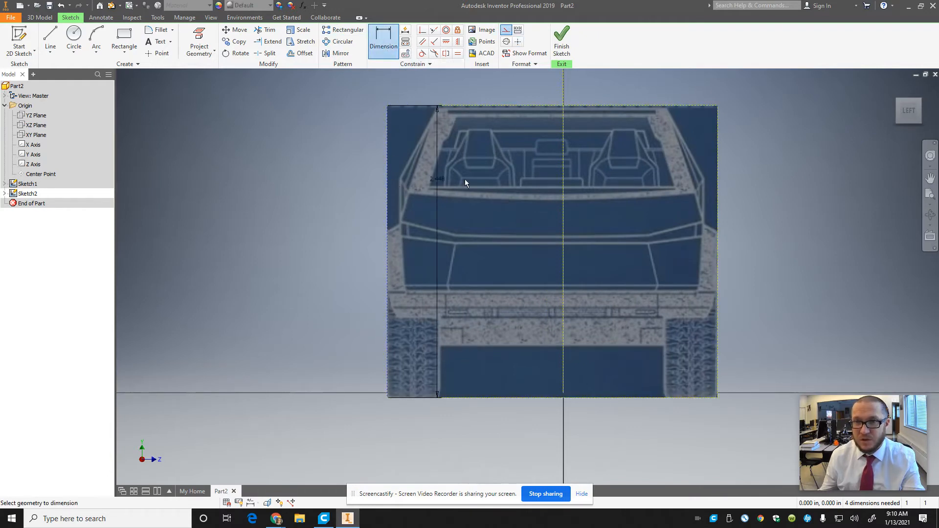
pyautogui.click(718, 185)
pyautogui.click(640, 430)
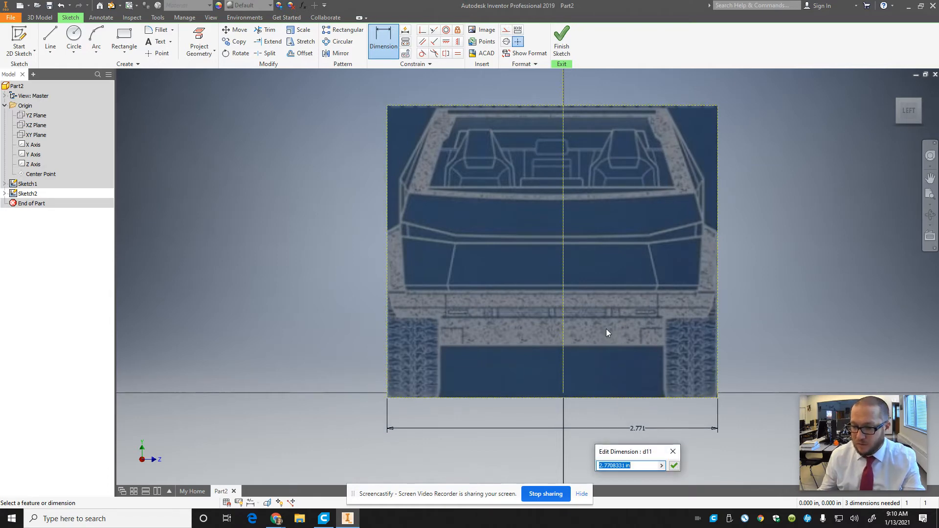
pyautogui.press('End')
pyautogui.write('1.33')
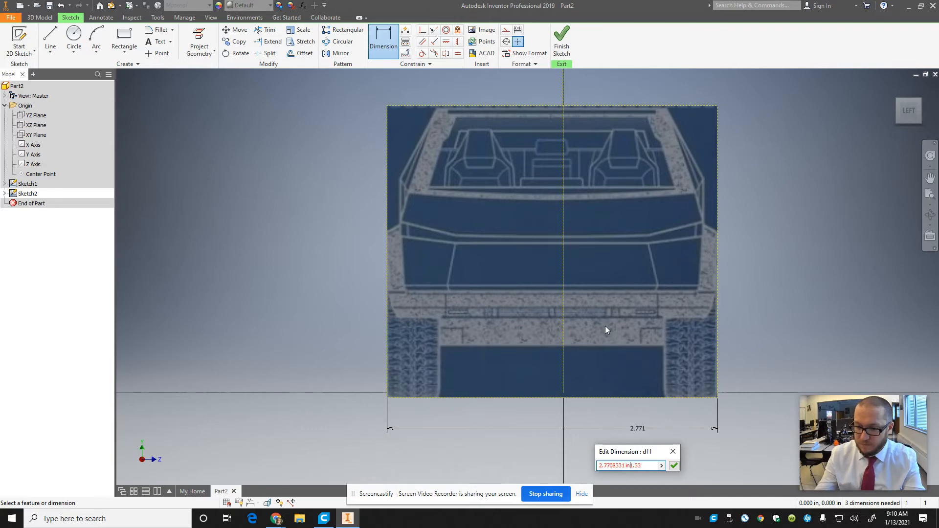
pyautogui.write('*')
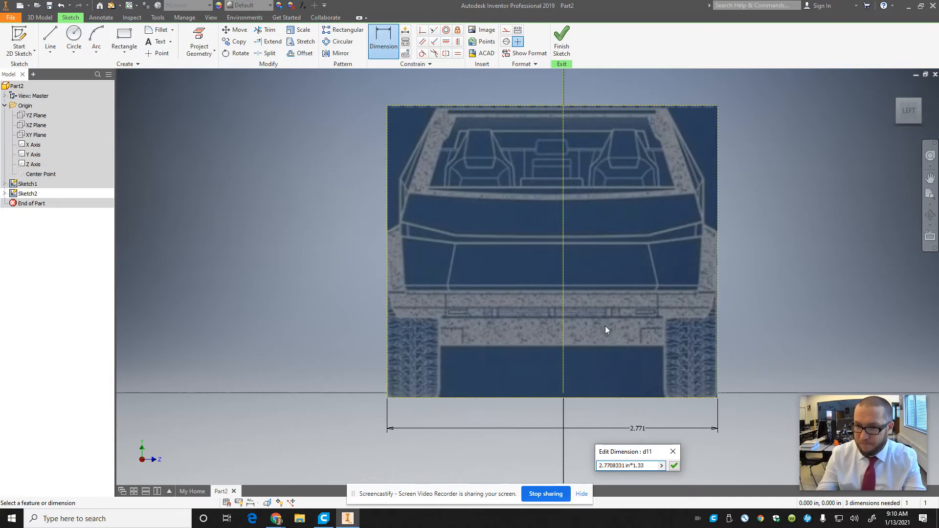
pyautogui.press('Return')
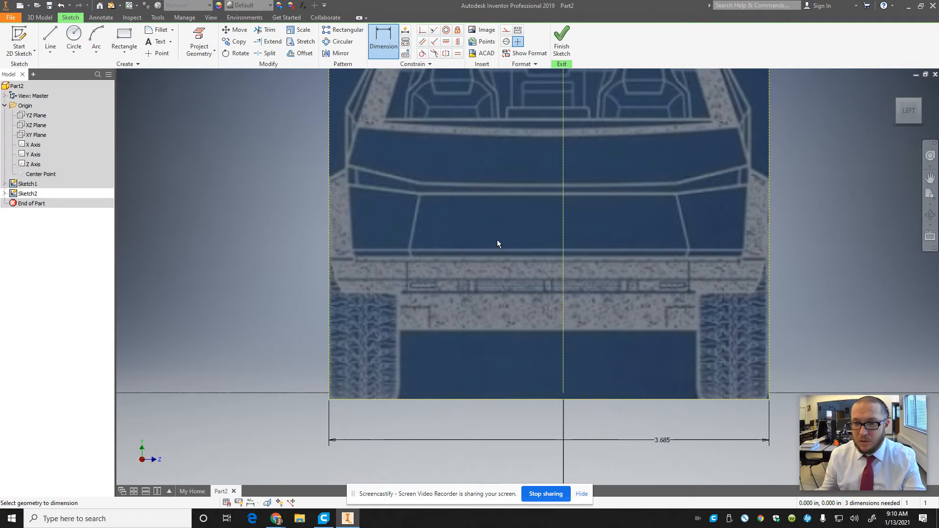
# Step: Move the front-view image so its lower edge sits on the horizontal axis, keeping it roughly centred on the vertical axis
pyautogui.press('Escape')
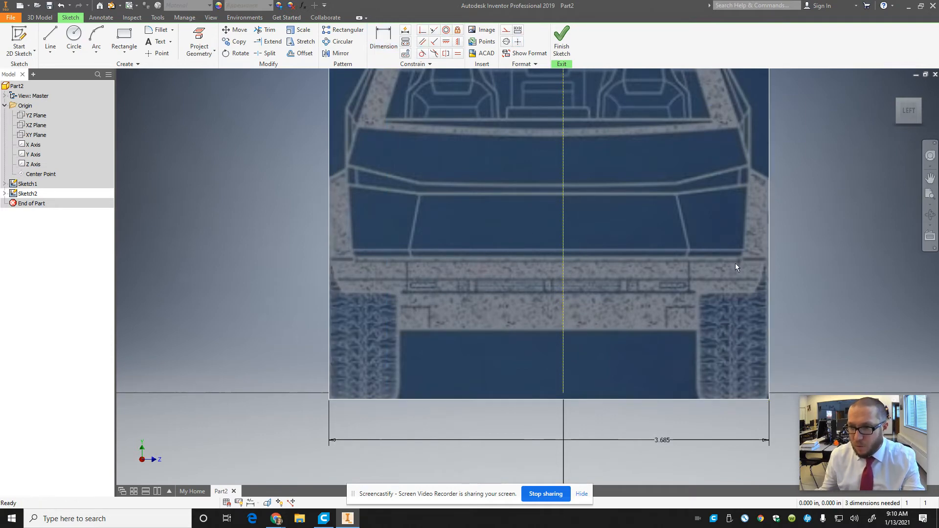
pyautogui.moveTo(737, 267); pyautogui.dragTo(742, 257)
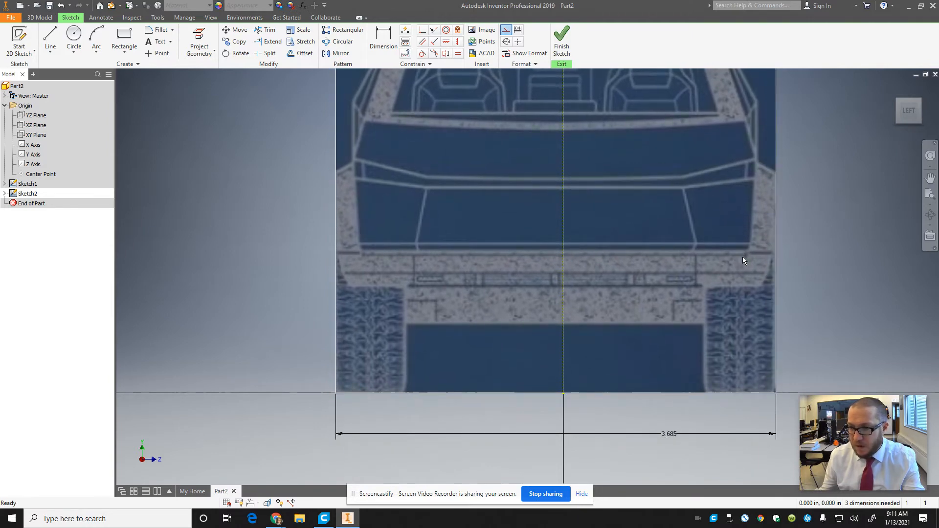
pyautogui.click(404, 105)
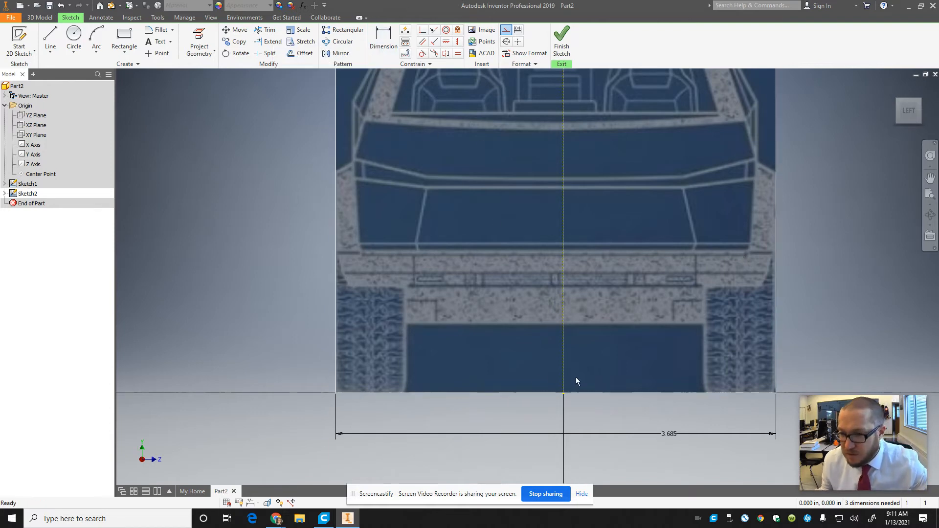
# Step: Dimension the front-view image's side edge from the origin as d11/2, half its width dimension, and finish the sketch
pyautogui.doubleClick(668, 434)
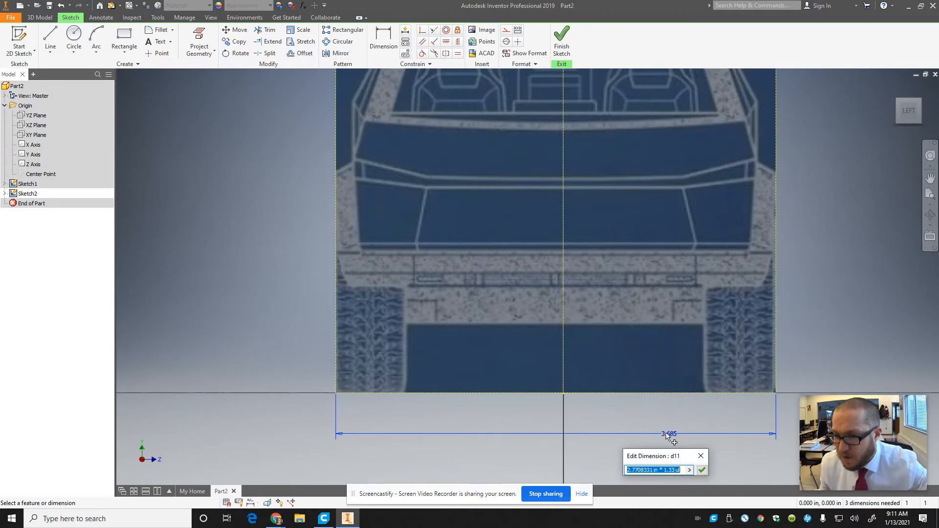
pyautogui.click(700, 456)
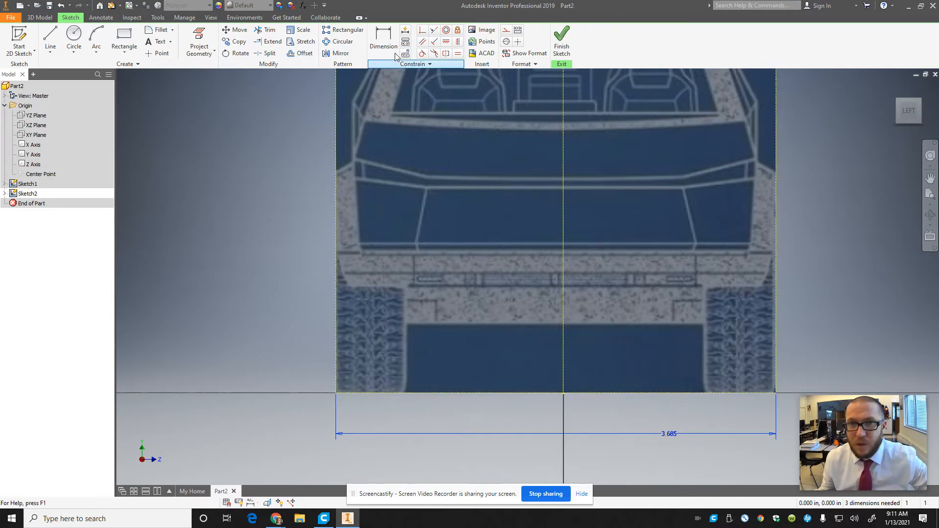
pyautogui.click(384, 39)
pyautogui.click(777, 217)
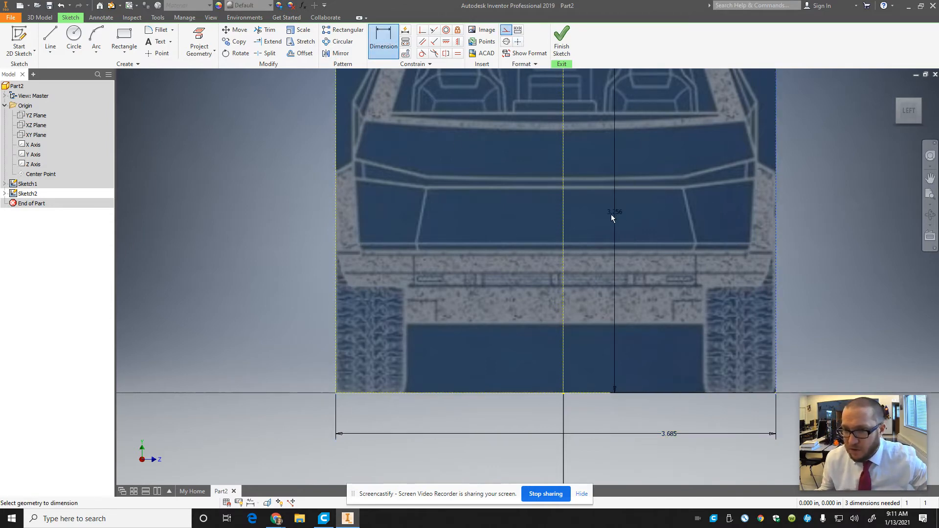
pyautogui.click(563, 396)
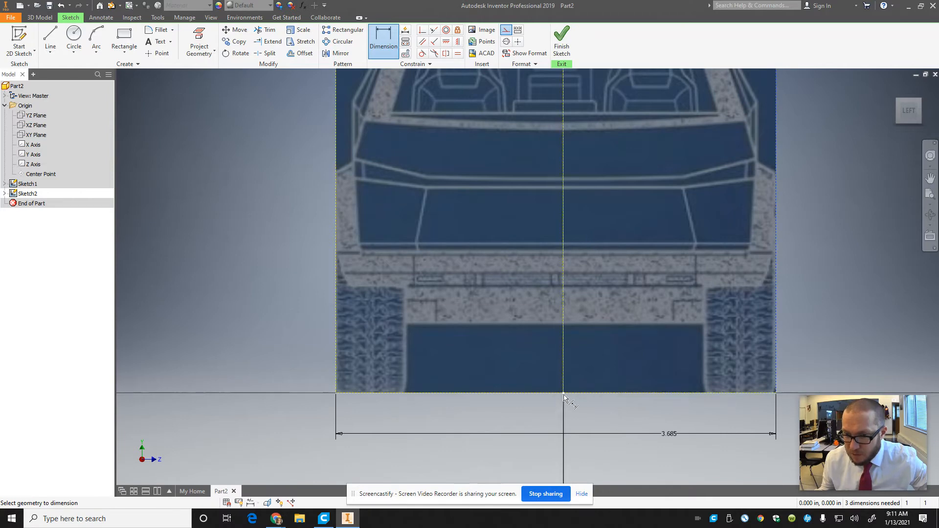
pyautogui.click(637, 411)
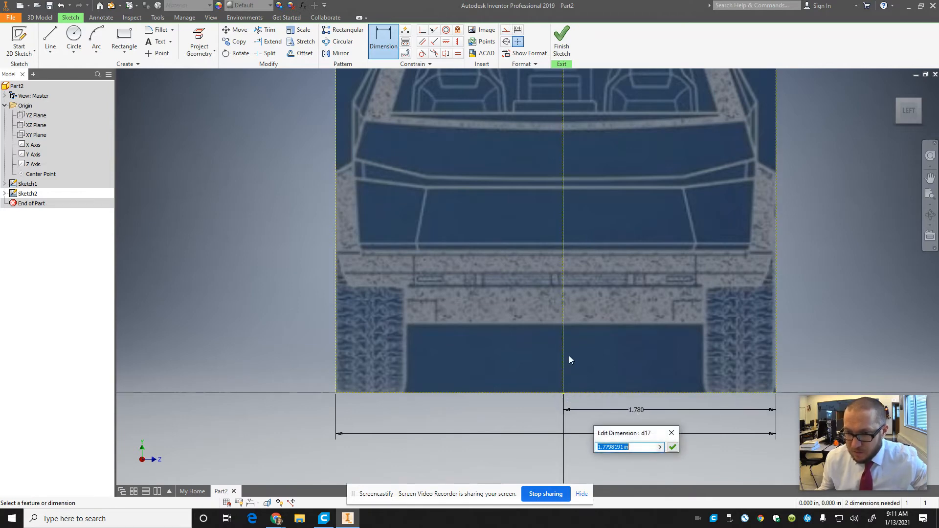
pyautogui.write('d11')
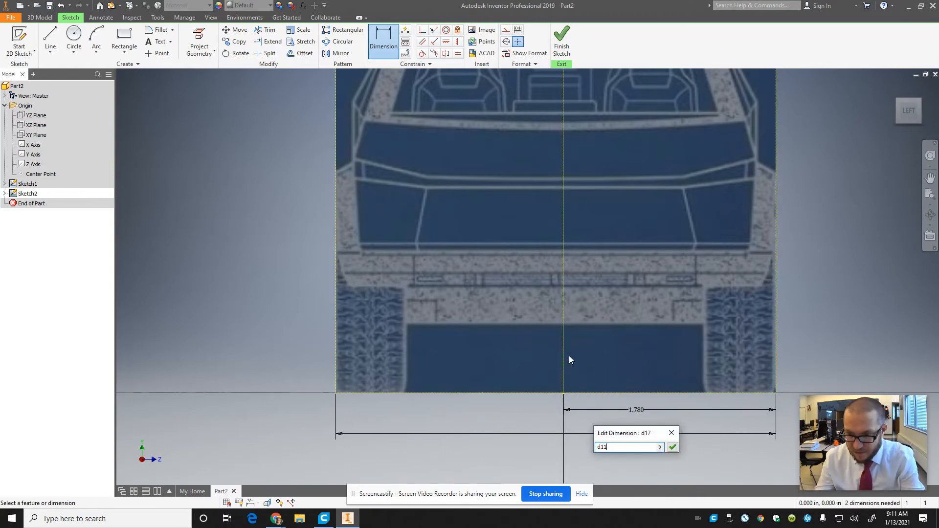
pyautogui.write('/2')
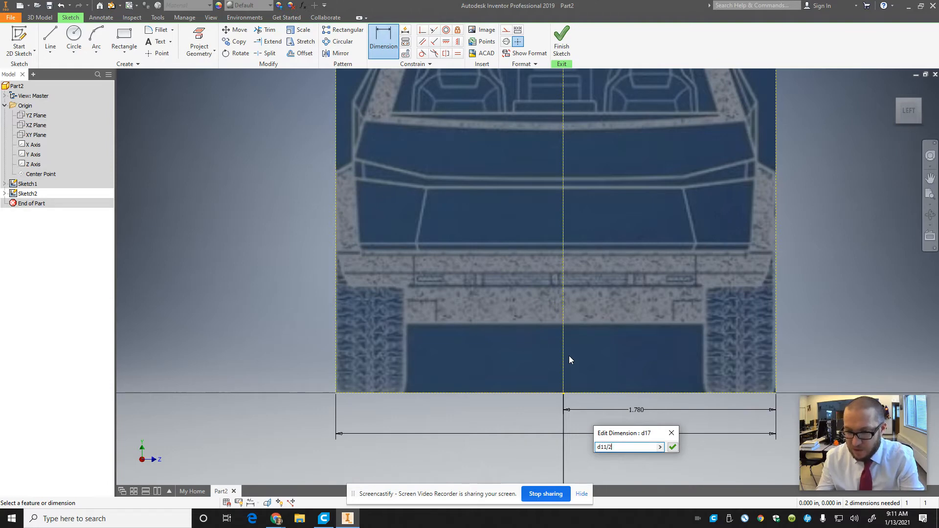
pyautogui.press('Return')
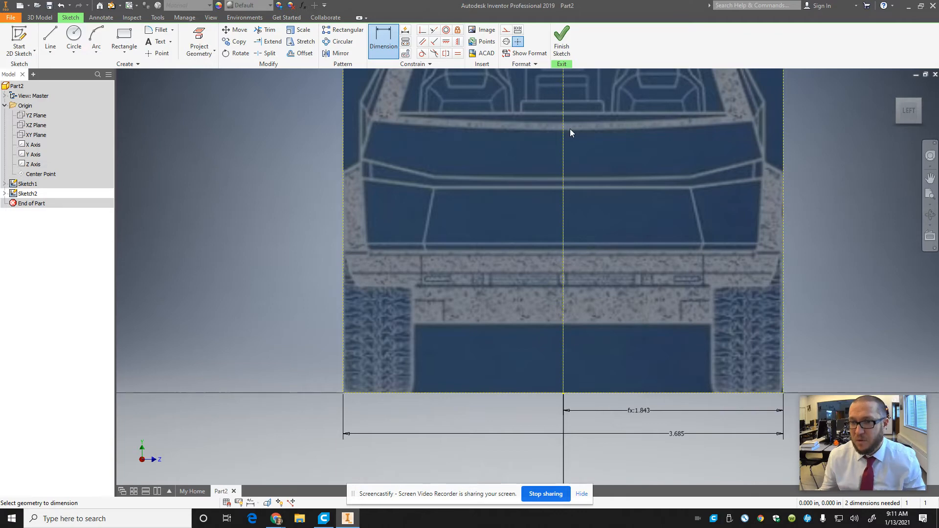
pyautogui.scroll(-5, 571, 128)
pyautogui.click(563, 41)
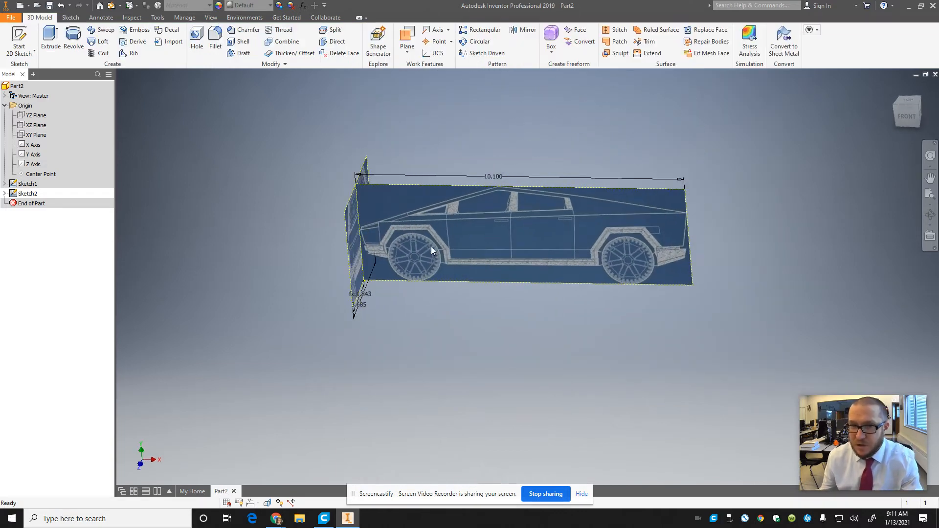
# Step: Inspect how the side-view and front-view images line up at the truck's nose, ending in the home view
pyautogui.click(908, 116)
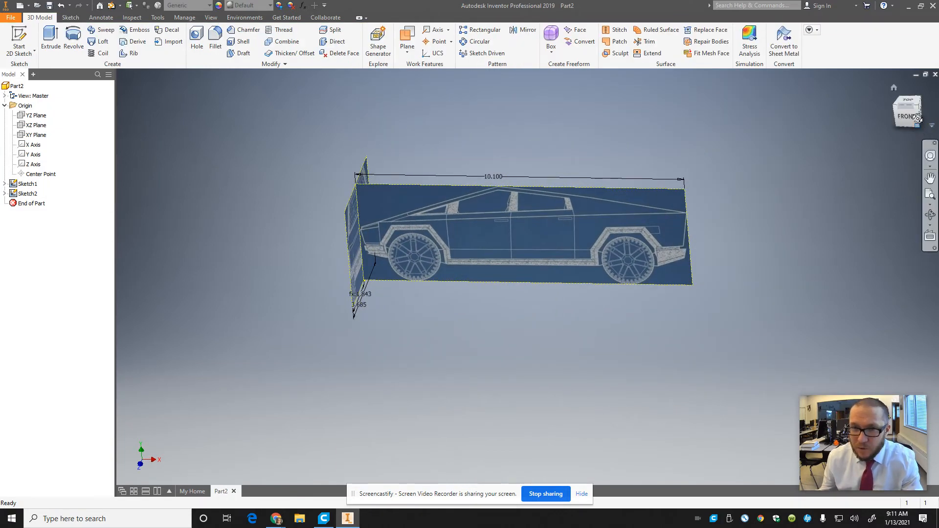
pyautogui.moveTo(135, 95)
pyautogui.keyDown('shift'); pyautogui.mouseDown(button='middle')
pyautogui.moveTo(189, 84)
pyautogui.moveTo(168, 82)
pyautogui.mouseUp(button='middle'); pyautogui.keyUp('shift')
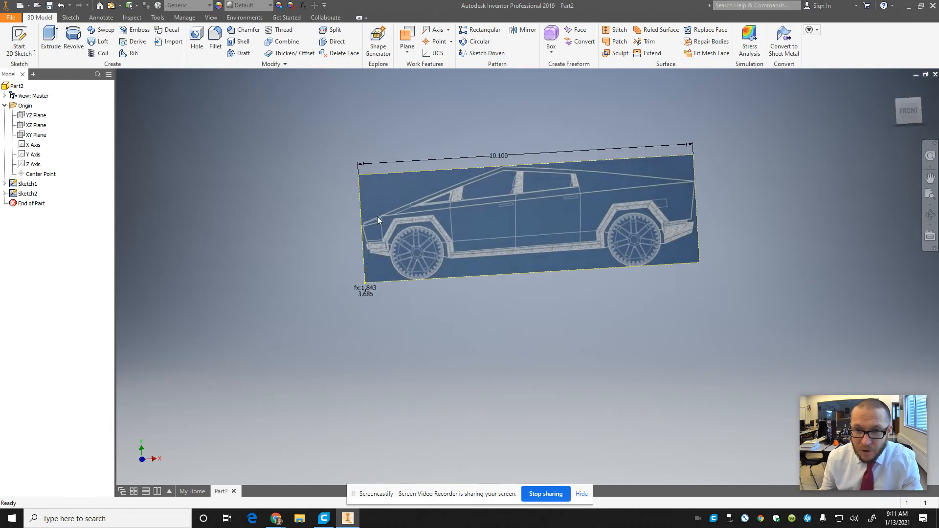
pyautogui.scroll(-5, 377, 218)
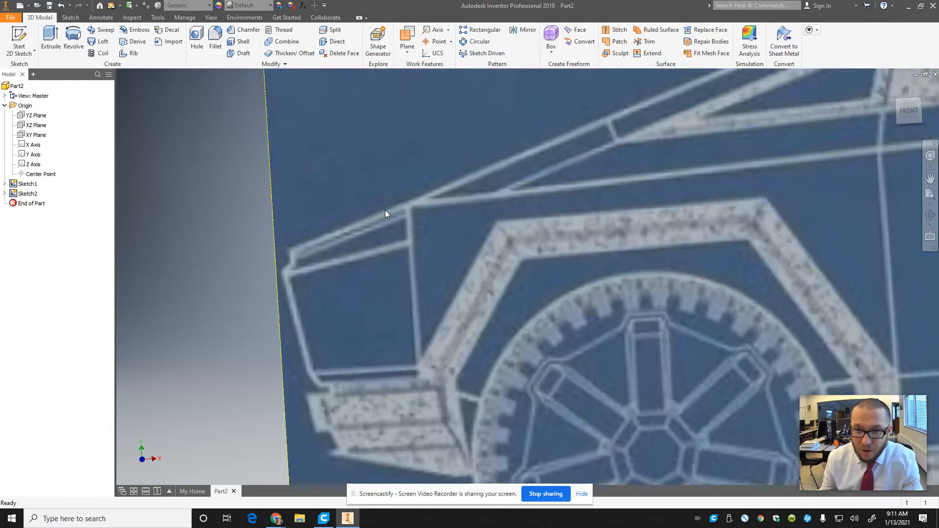
pyautogui.click(906, 111)
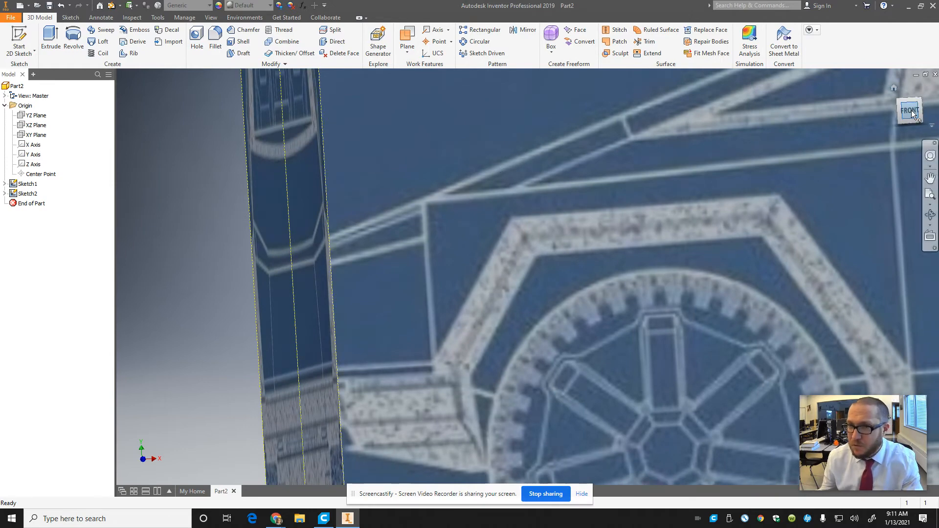
pyautogui.moveTo(910, 112)
pyautogui.mouseDown()
pyautogui.moveTo(843, 108)
pyautogui.moveTo(865, 100)
pyautogui.mouseUp()
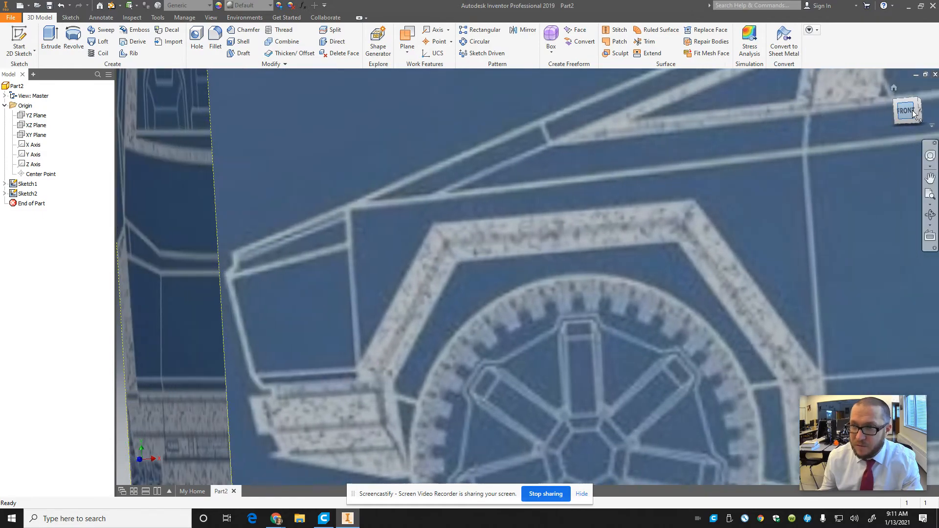
pyautogui.click(893, 87)
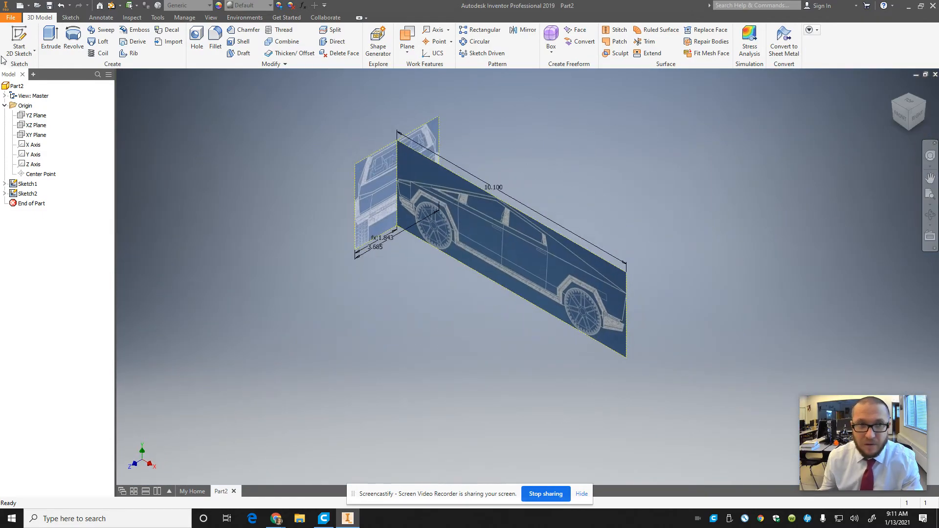
# Step: Create a work plane offset from the YZ plane by d1, the side-view image's length dimension
pyautogui.doubleClick(493, 189)
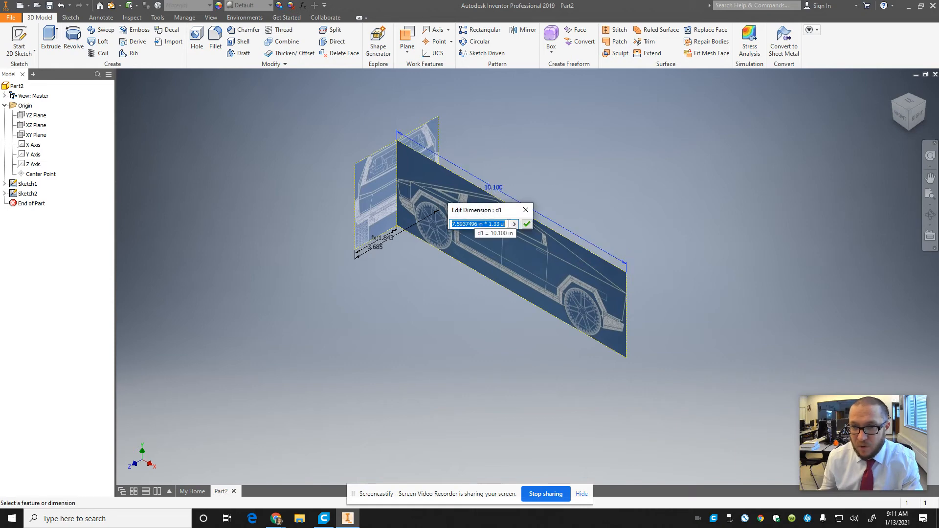
pyautogui.click(525, 210)
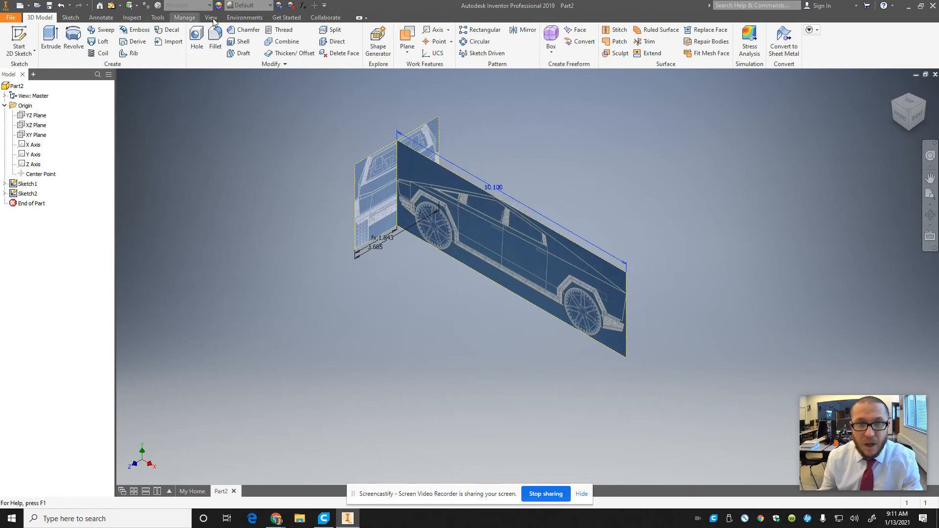
pyautogui.click(409, 47)
pyautogui.click(325, 90)
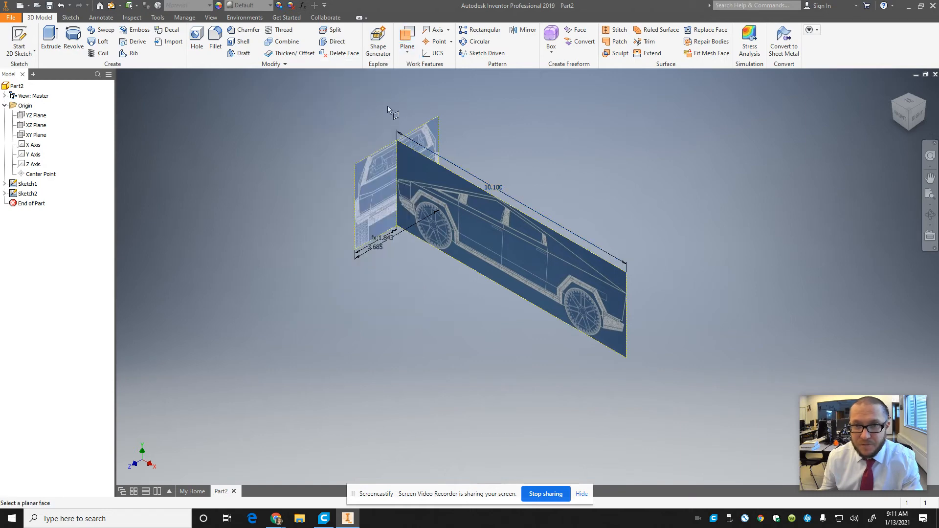
pyautogui.click(27, 116)
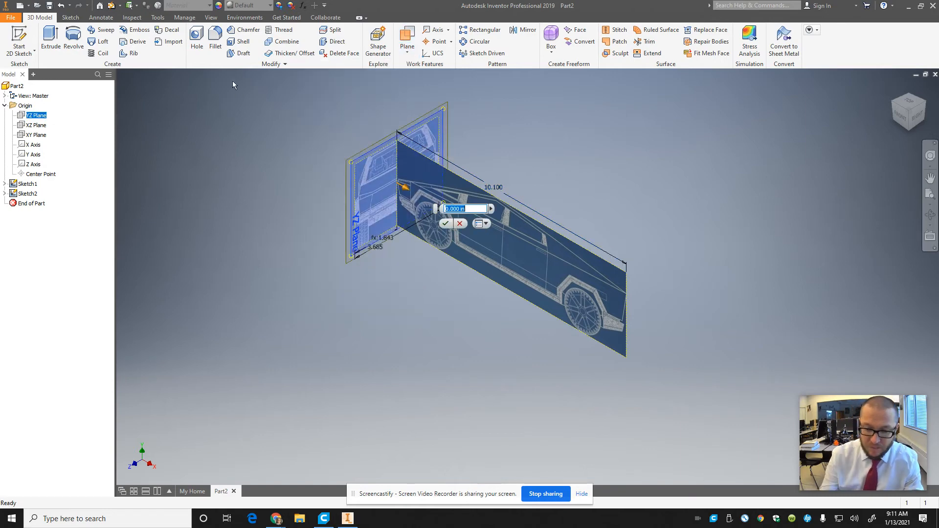
pyautogui.write('d1')
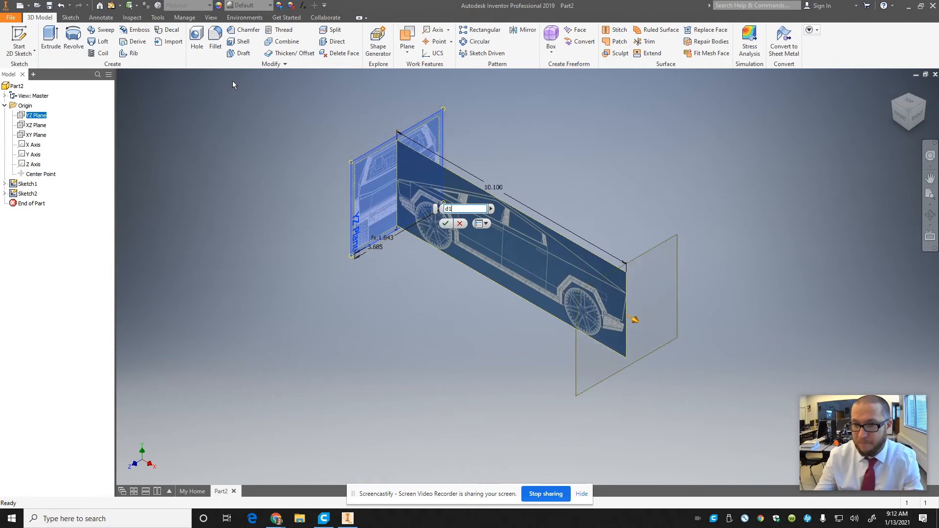
pyautogui.press('Return')
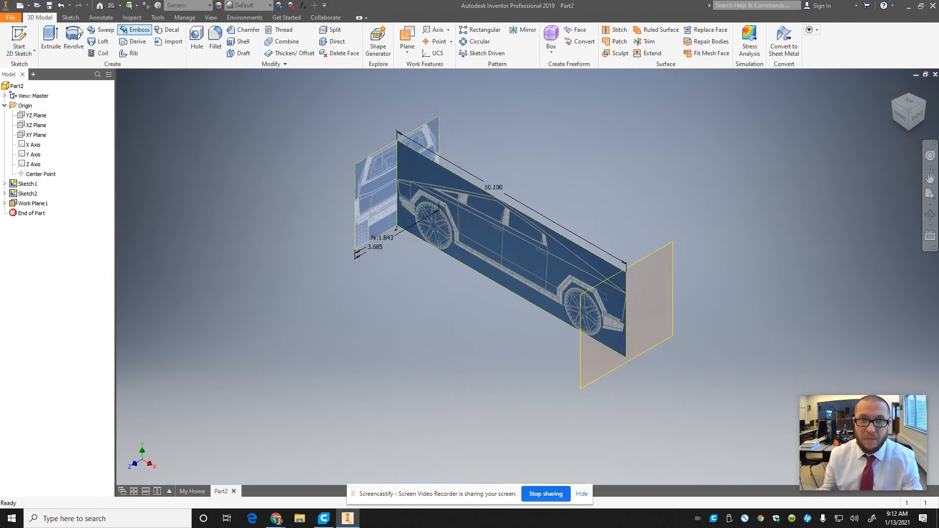
# Step: Start a sketch on the offset work plane and insert CYBRear.JPG over the front view, its lower edge near the horizontal axis
pyautogui.click(19, 40)
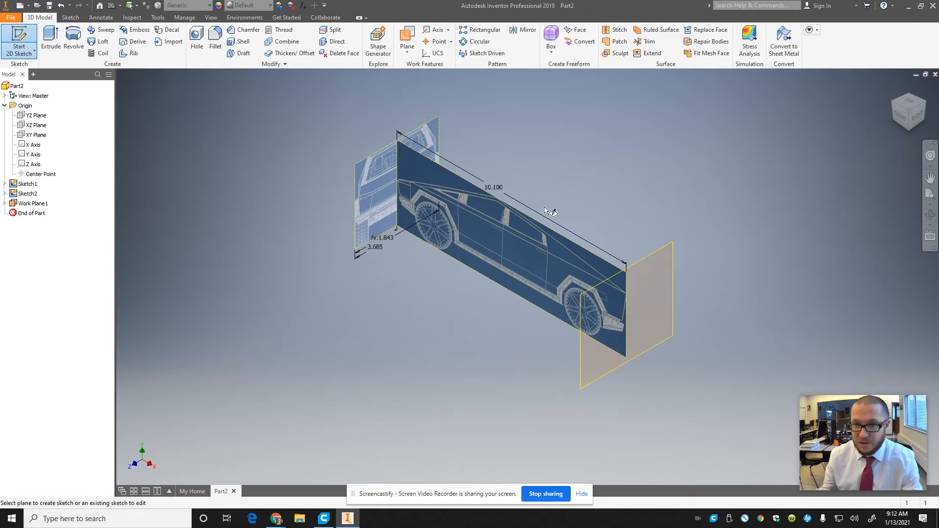
pyautogui.click(645, 259)
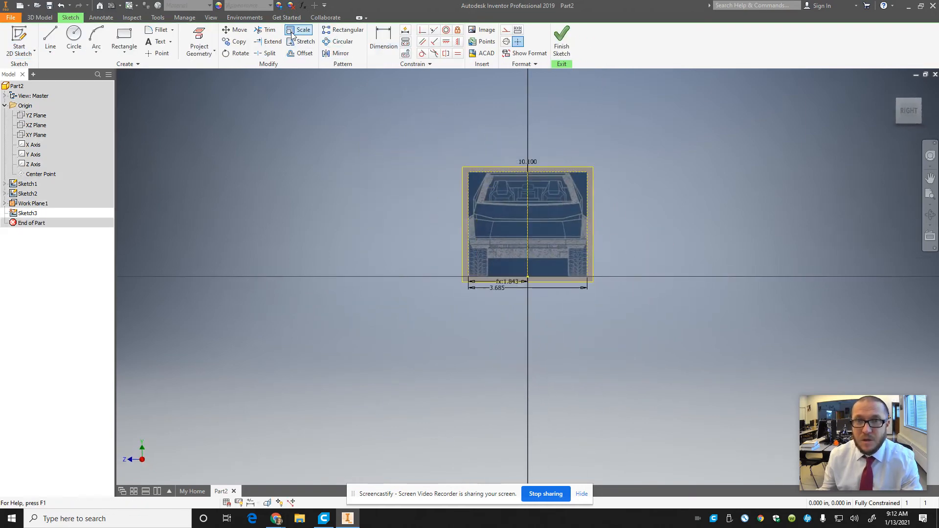
pyautogui.click(473, 31)
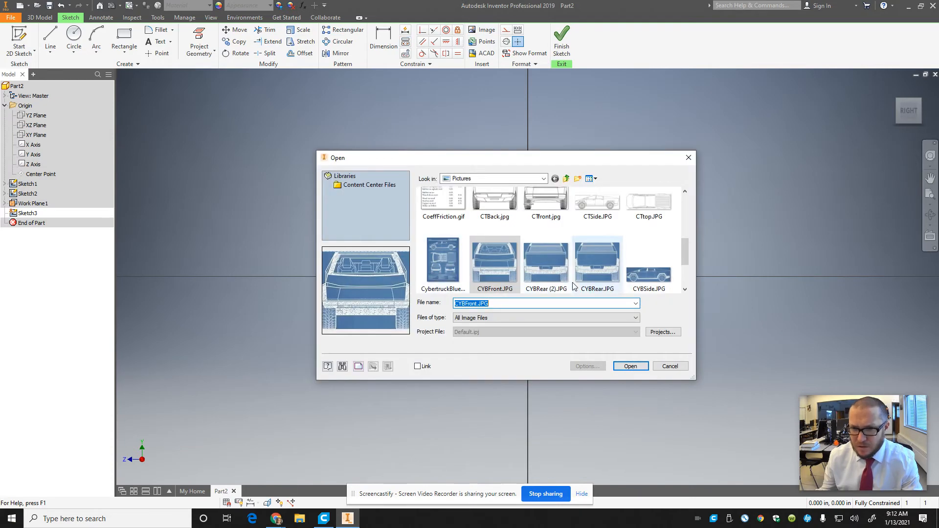
pyautogui.click(594, 270)
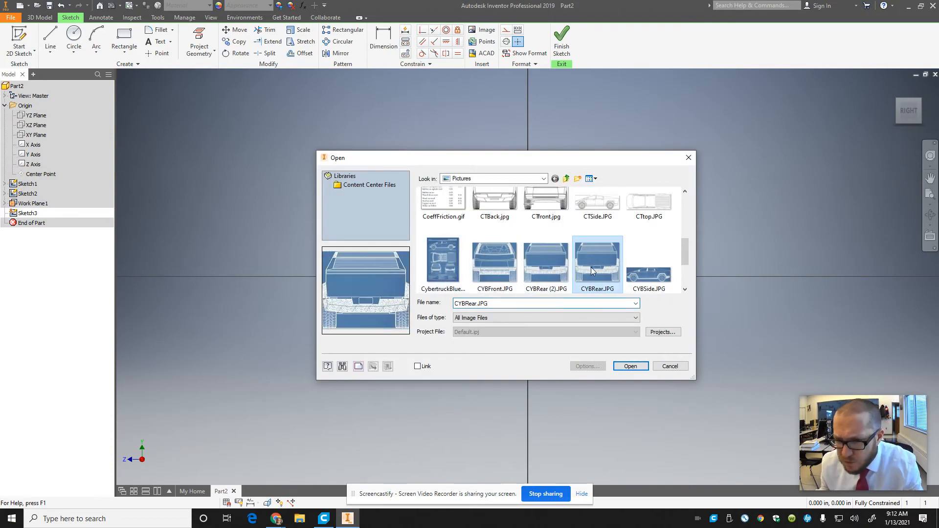
pyautogui.click(620, 366)
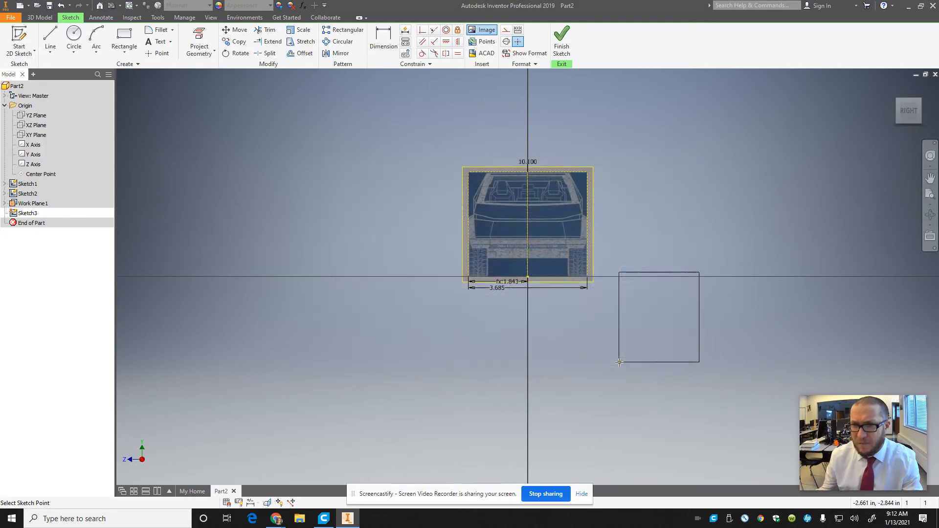
pyautogui.click(489, 276)
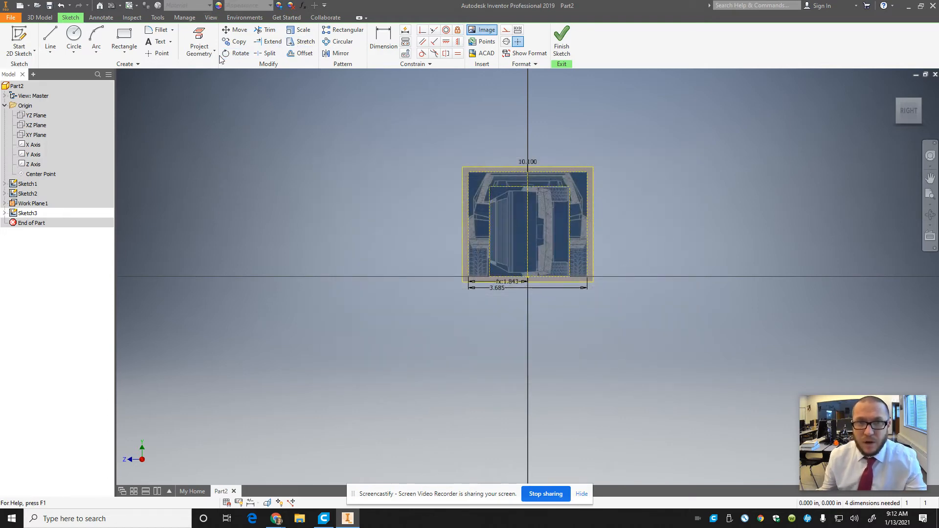
pyautogui.press('Escape')
# Step: Rotate the rear-view image a quarter turn clockwise about its lower-right corner so the truck stands upright
pyautogui.click(547, 218)
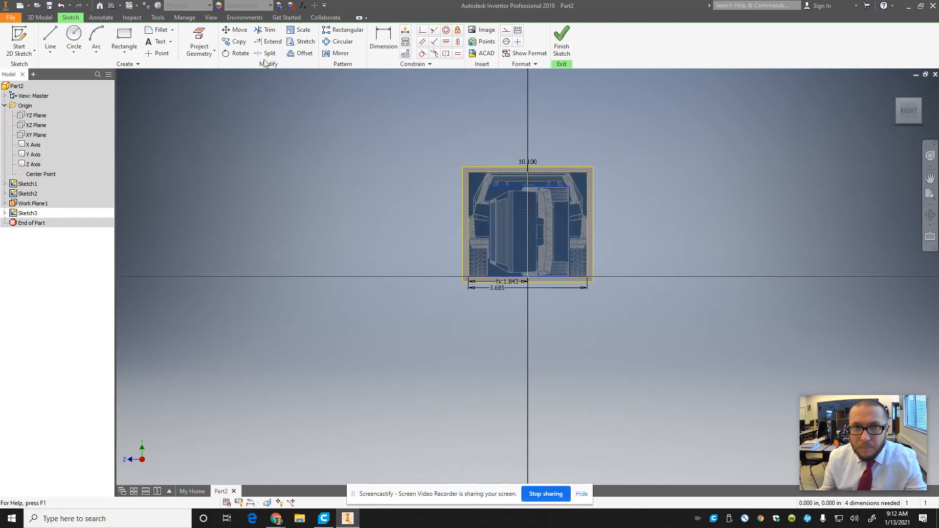
pyautogui.click(240, 53)
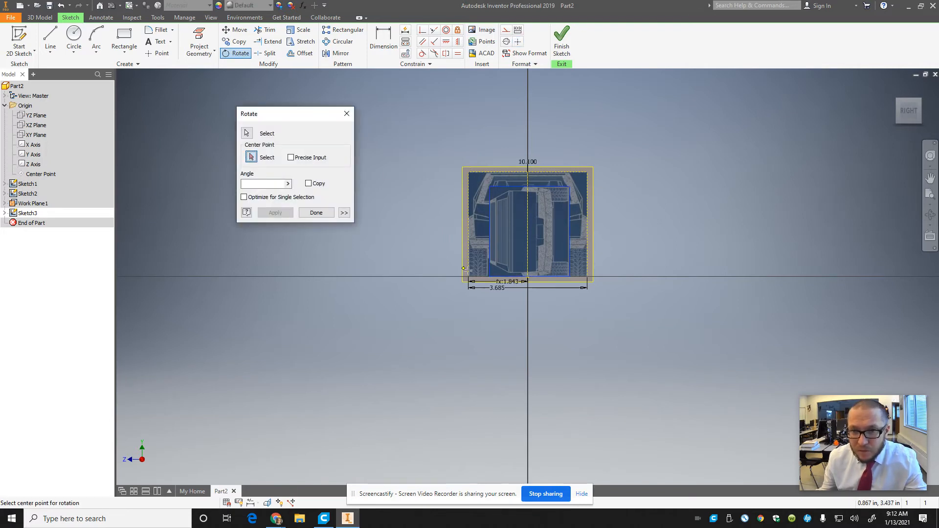
pyautogui.click(569, 277)
pyautogui.click(660, 277)
pyautogui.click(662, 277)
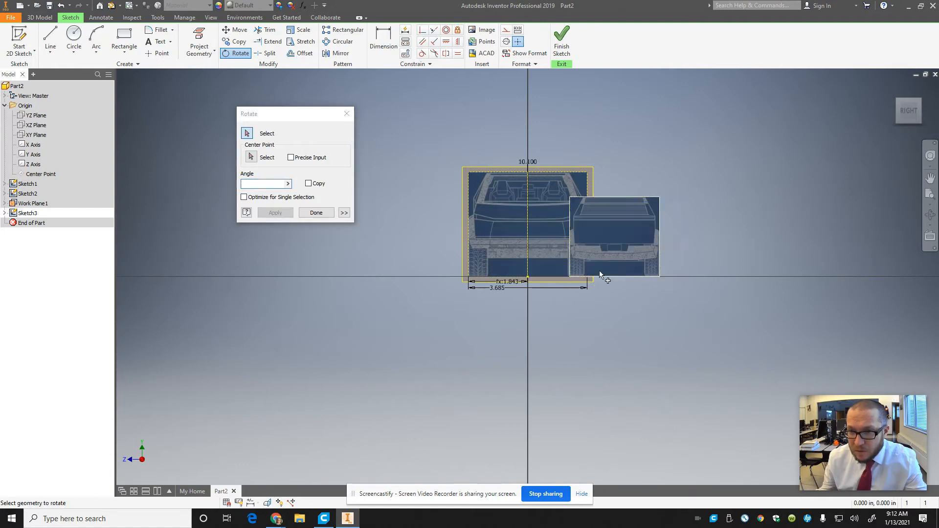
pyautogui.press('Escape')
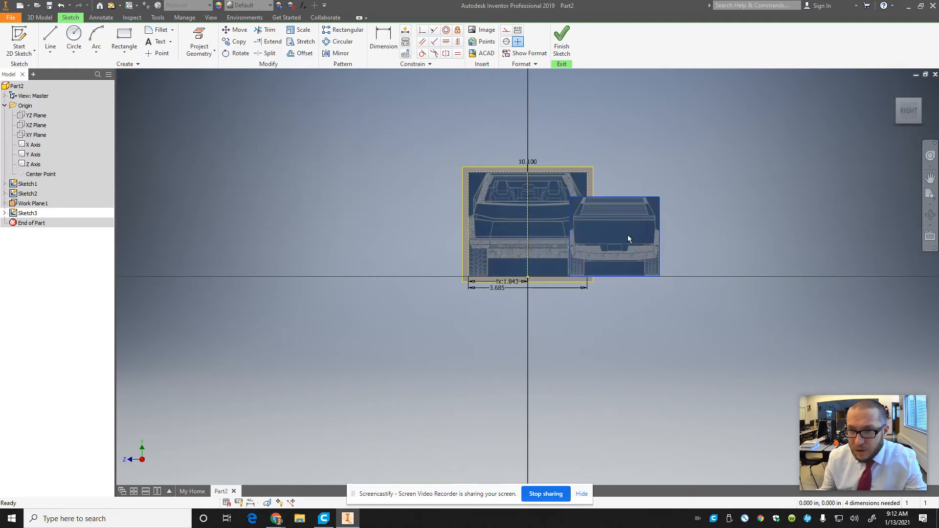
# Step: Dimension the rear-view image's width along its upper edge and multiply the value by 1.33 to make it 3.727 in
pyautogui.click(384, 39)
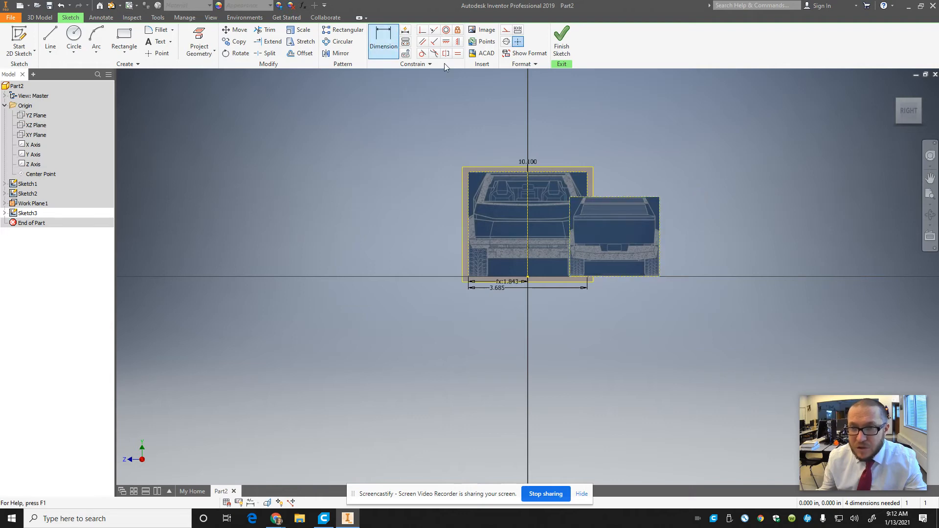
pyautogui.click(627, 197)
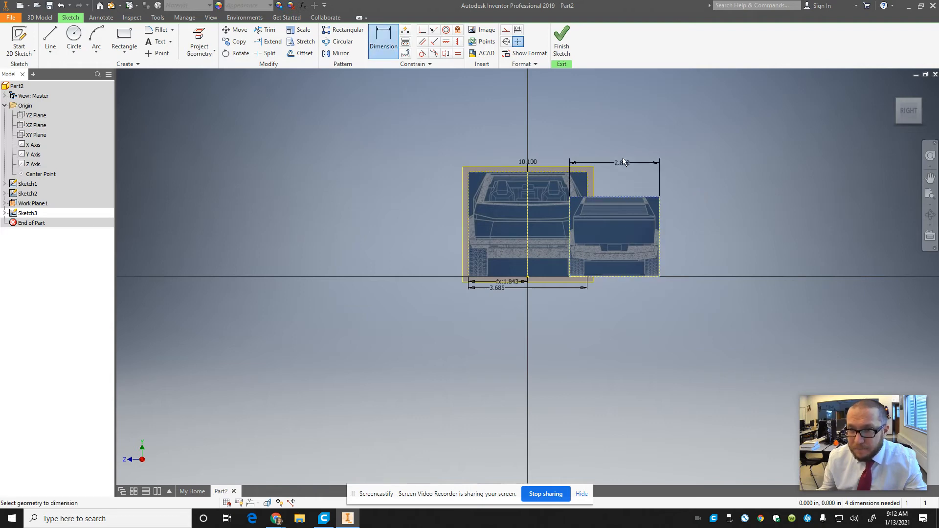
pyautogui.click(620, 140)
pyautogui.press('End')
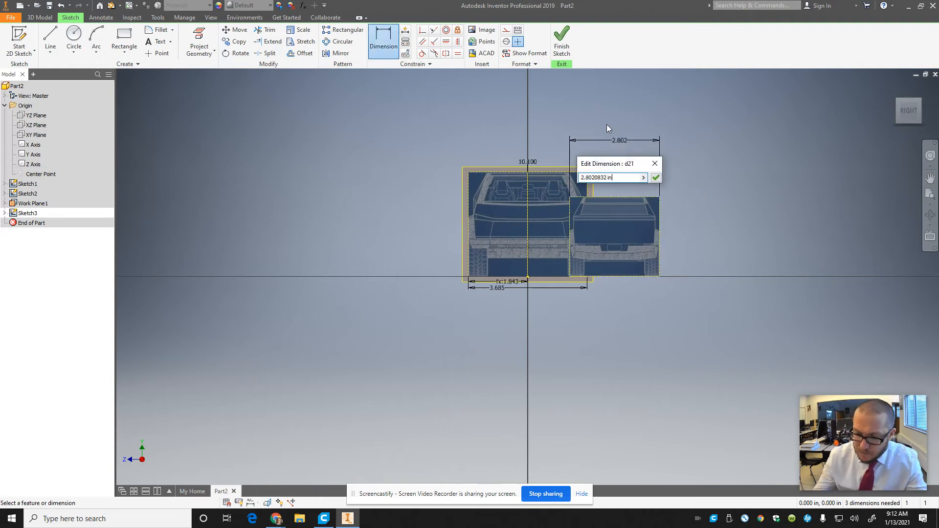
pyautogui.write('*1')
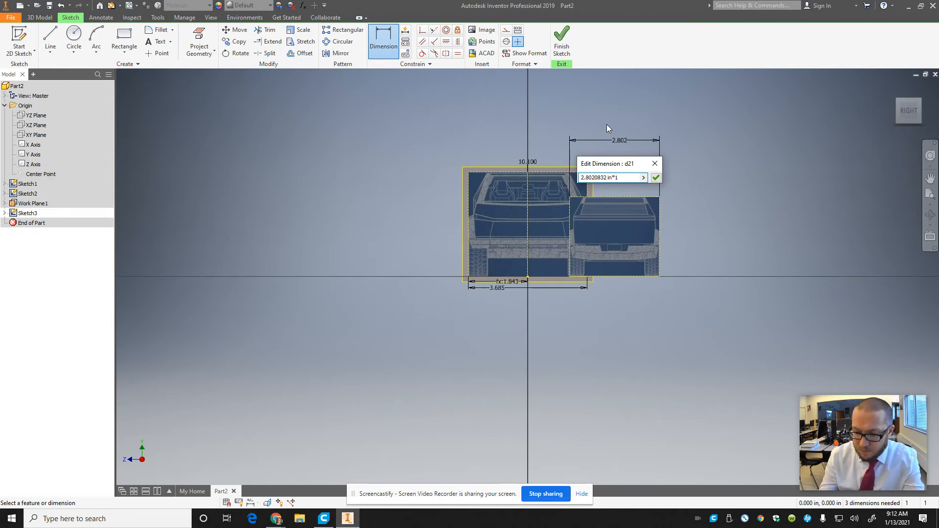
pyautogui.write('.22')
pyautogui.press('BackSpace')
pyautogui.press('BackSpace')
pyautogui.write('33')
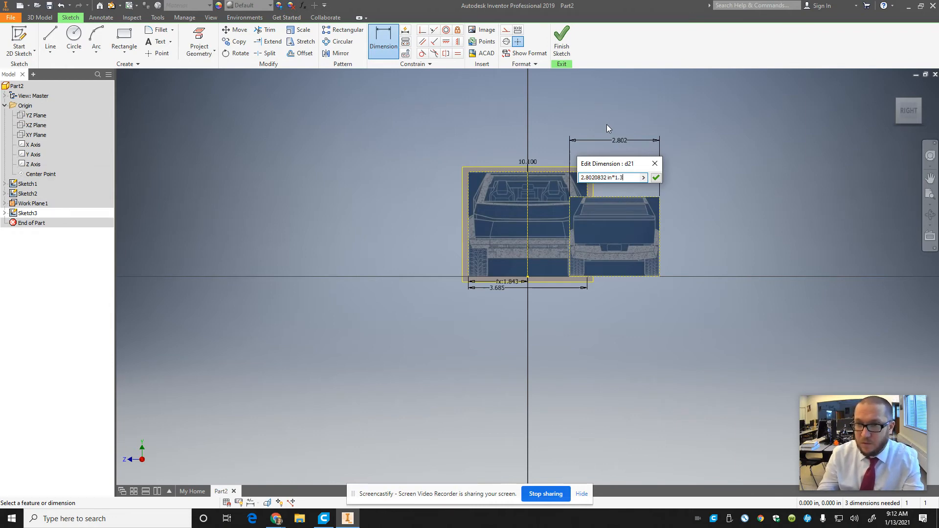
pyautogui.press('Return')
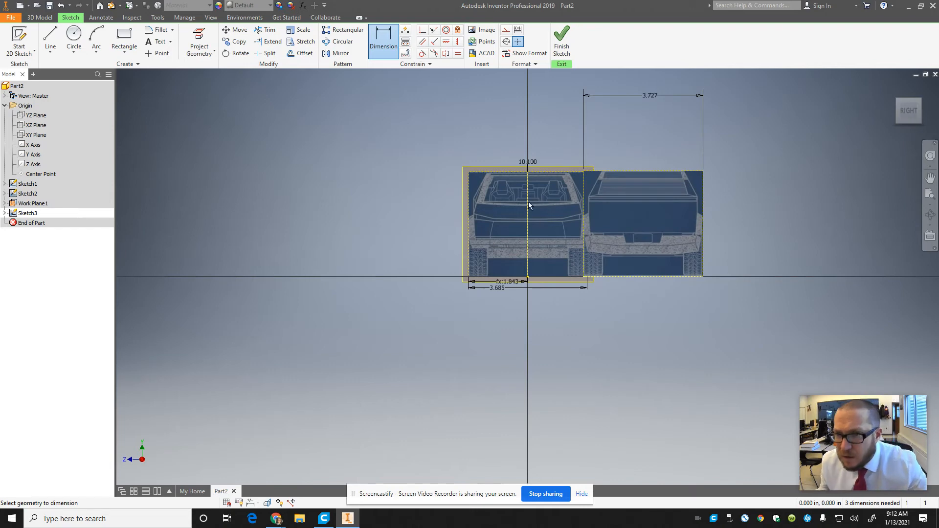
# Step: Move the rear-view image over the front view, centred on the vertical axis, and finish the sketch
pyautogui.scroll(-3, 557, 217)
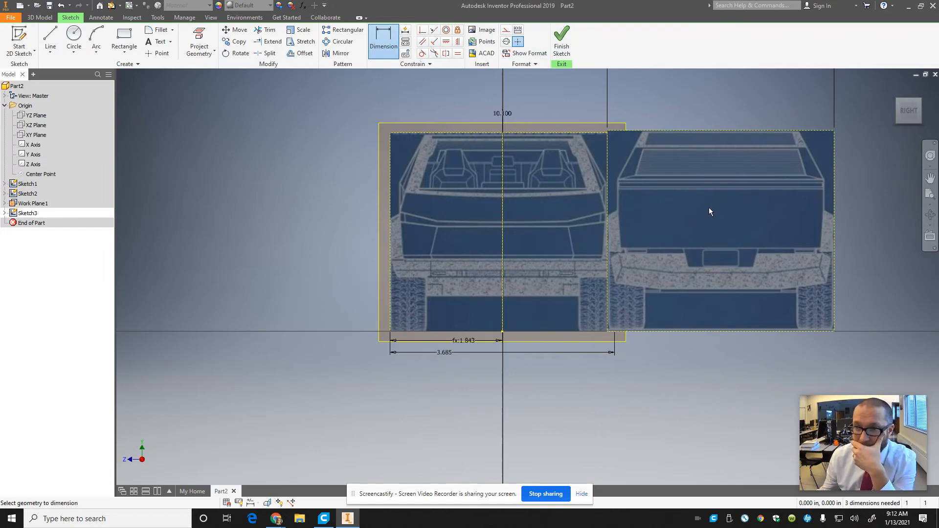
pyautogui.press('Escape')
pyautogui.moveTo(717, 202); pyautogui.dragTo(498, 203)
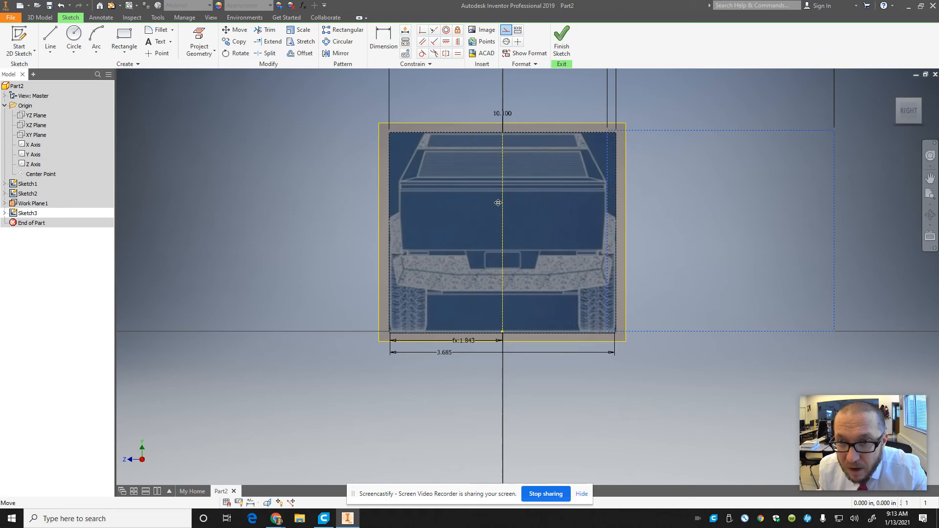
pyautogui.moveTo(498, 202); pyautogui.dragTo(498, 202)
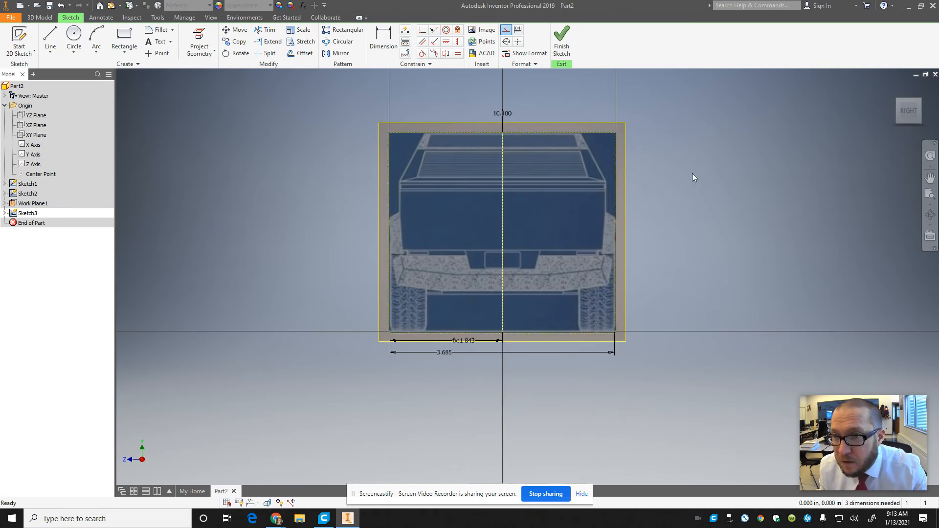
pyautogui.moveTo(911, 110)
pyautogui.mouseDown()
pyautogui.moveTo(131, 112)
pyautogui.moveTo(125, 121)
pyautogui.moveTo(199, 126)
pyautogui.moveTo(245, 151)
pyautogui.moveTo(302, 153)
pyautogui.moveTo(253, 157)
pyautogui.mouseUp()
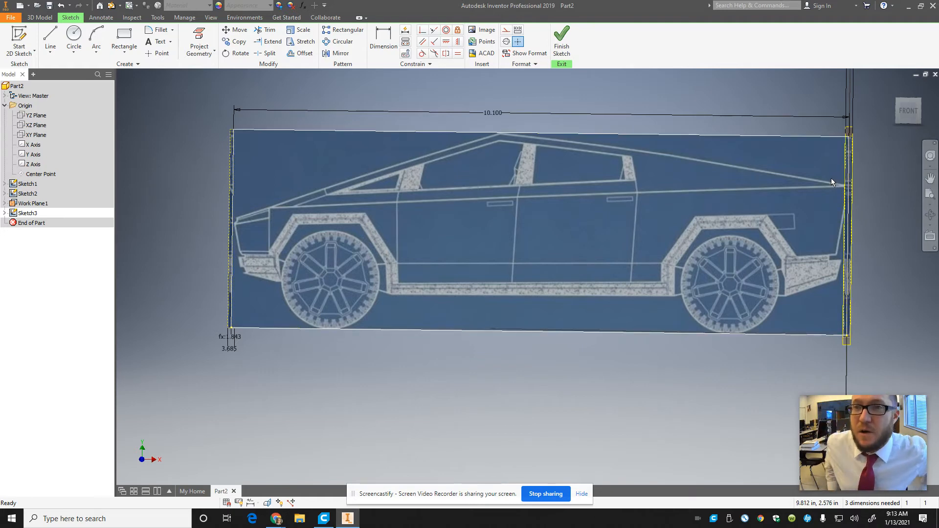
pyautogui.click(561, 40)
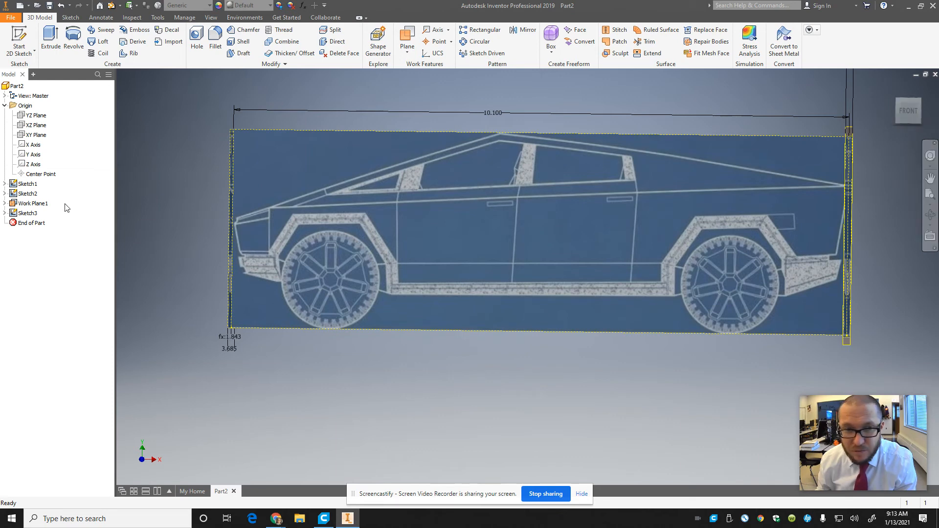
# Step: Start a sketch on the XZ plane and insert CYBSTop.JPG once, flat beside the side view's lower edge
pyautogui.click(897, 100)
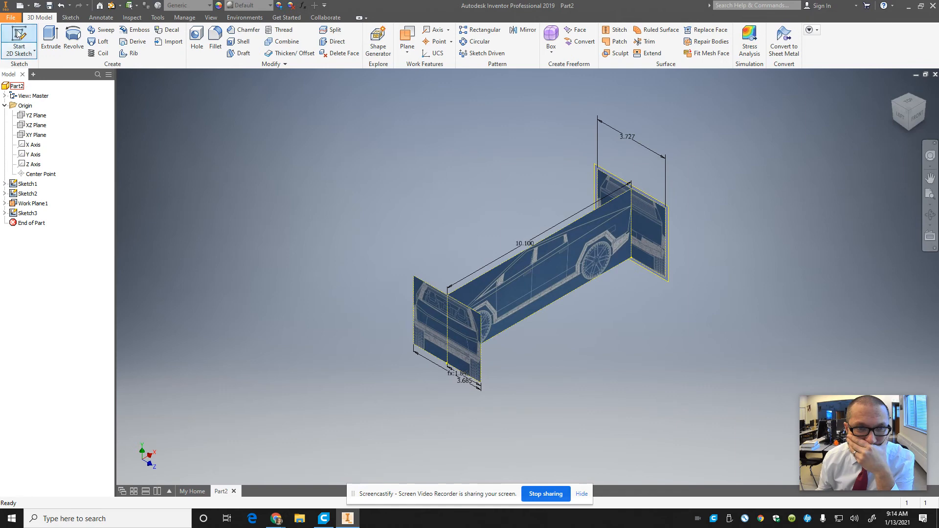
pyautogui.click(19, 42)
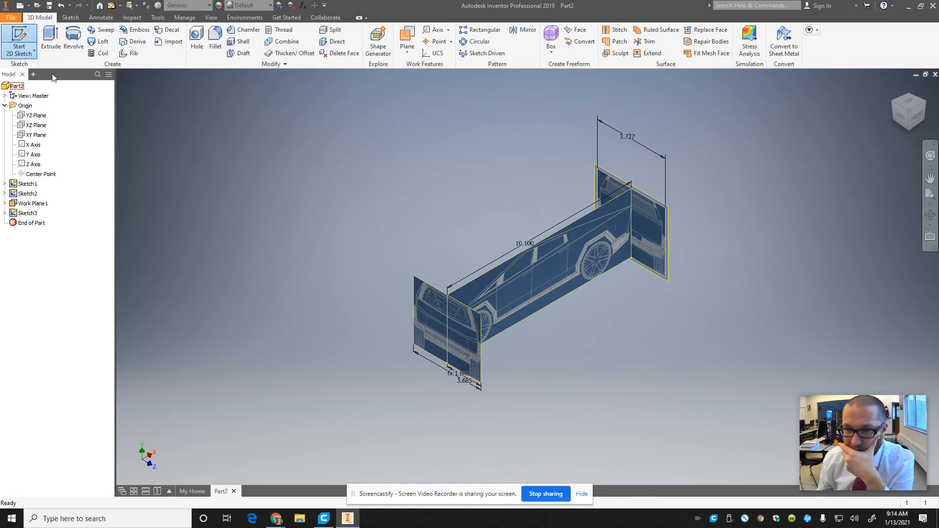
pyautogui.click(34, 125)
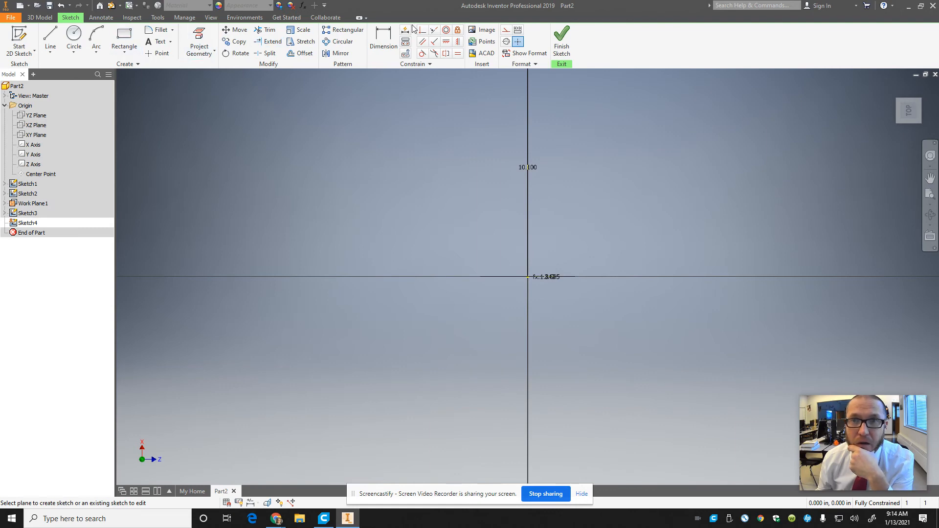
pyautogui.click(482, 30)
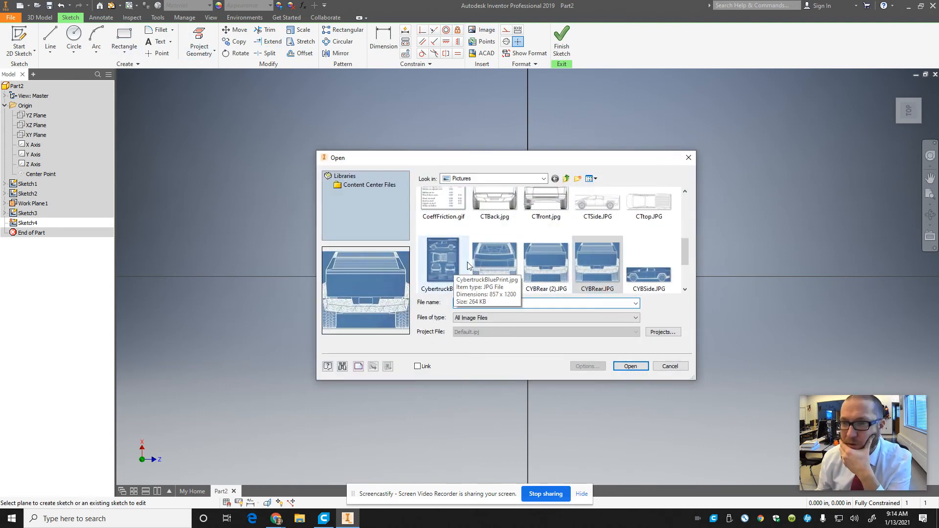
pyautogui.scroll(-1, 541, 271)
pyautogui.click(442, 271)
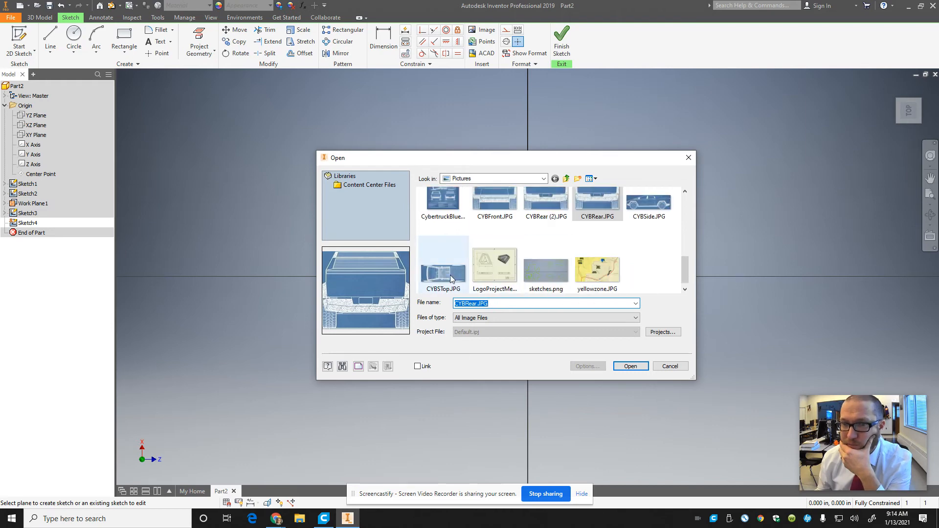
pyautogui.click(623, 366)
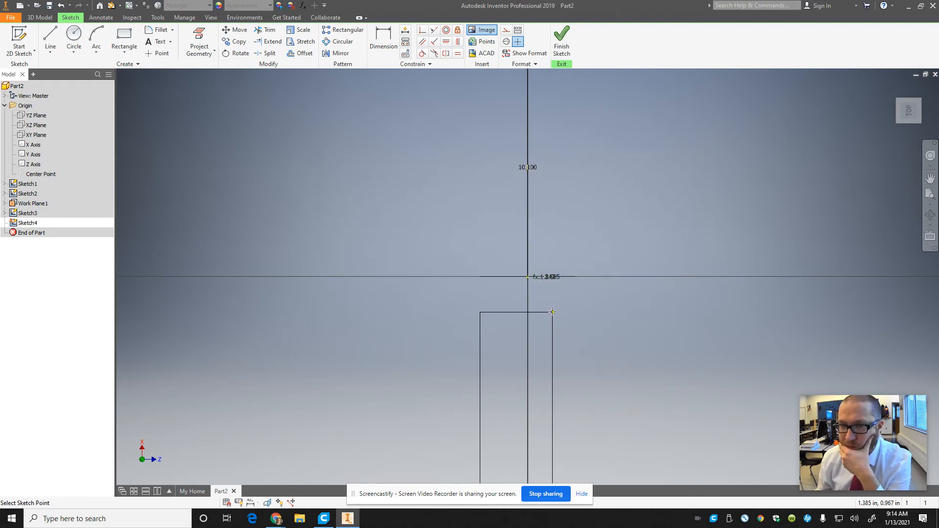
pyautogui.scroll(-3, 551, 307)
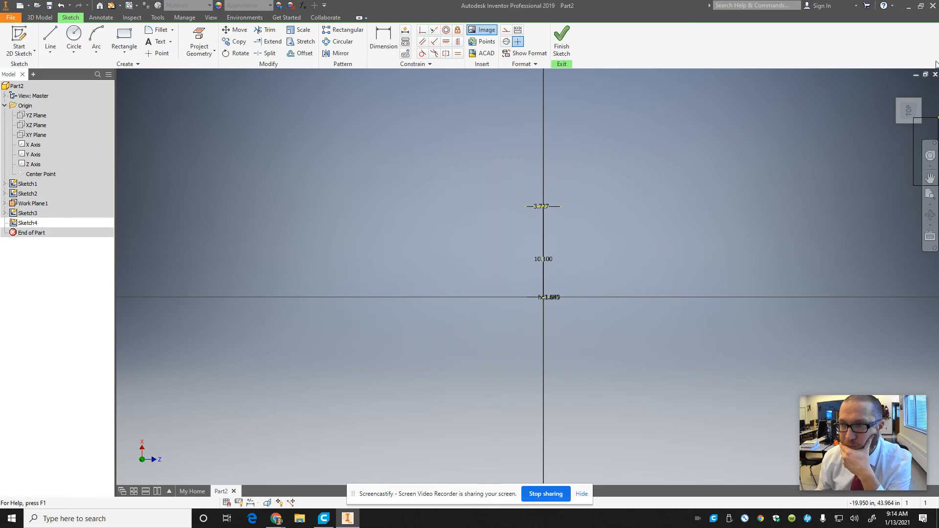
pyautogui.click(894, 87)
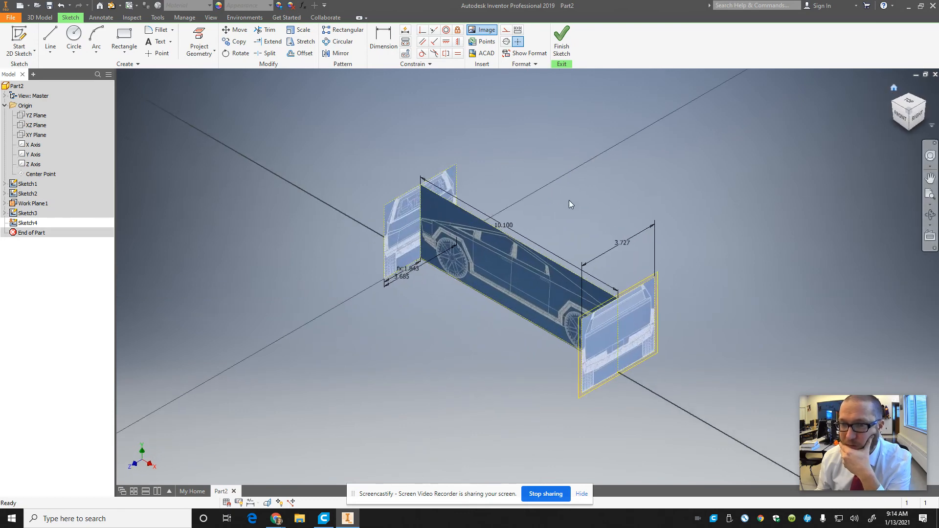
pyautogui.click(536, 373)
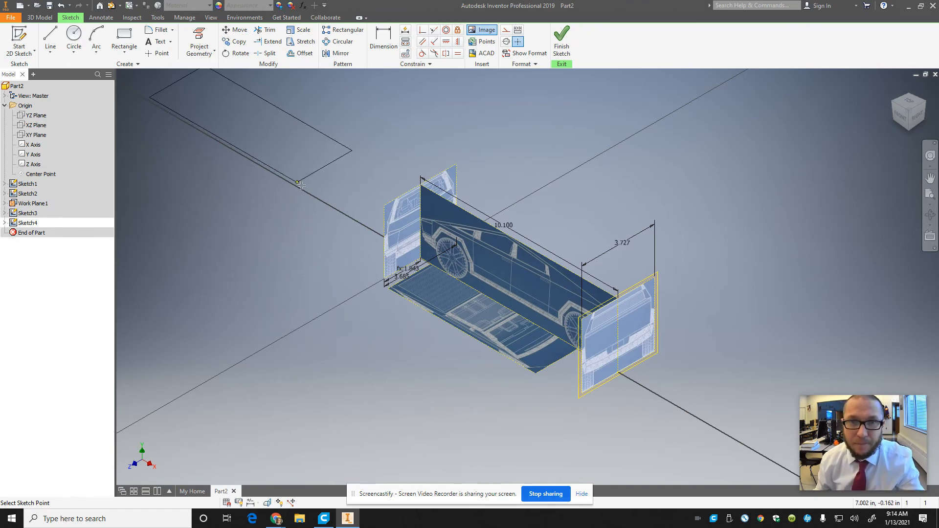
pyautogui.press('Escape')
# Step: Rotate the top-view image half a turn about its corner nearest the front view so the nose faces the front-view end
pyautogui.click(236, 53)
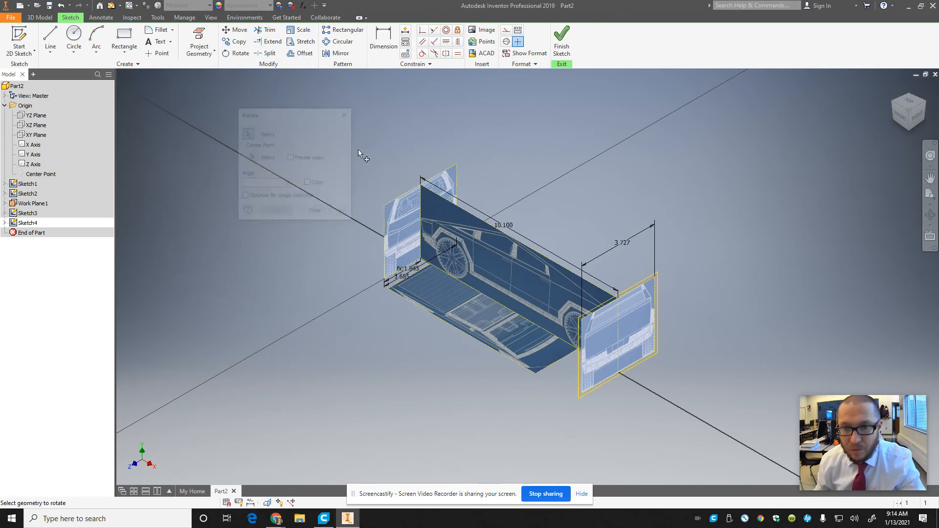
pyautogui.click(251, 157)
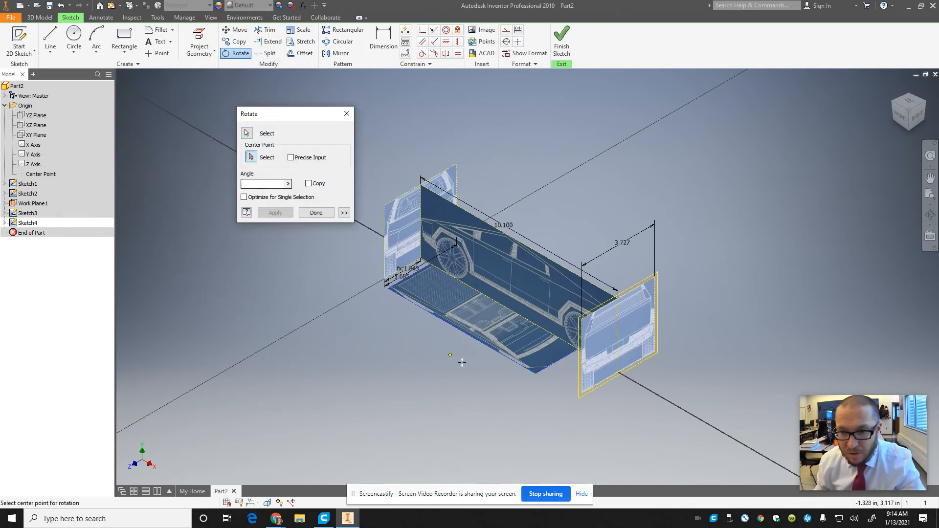
pyautogui.click(388, 289)
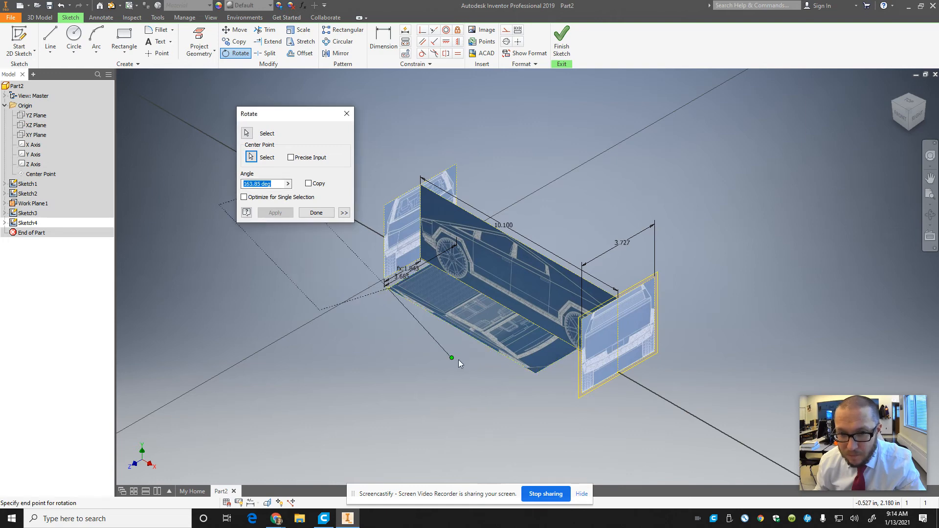
pyautogui.click(481, 340)
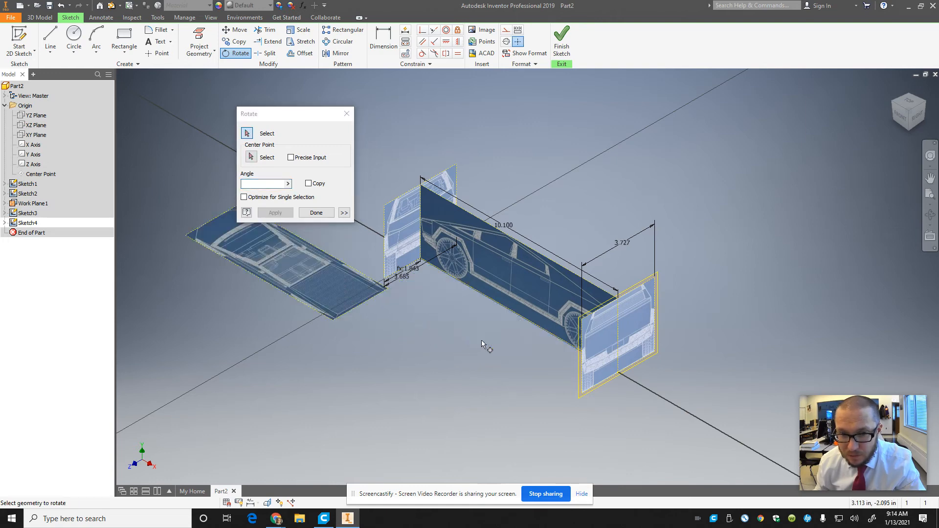
pyautogui.click(313, 212)
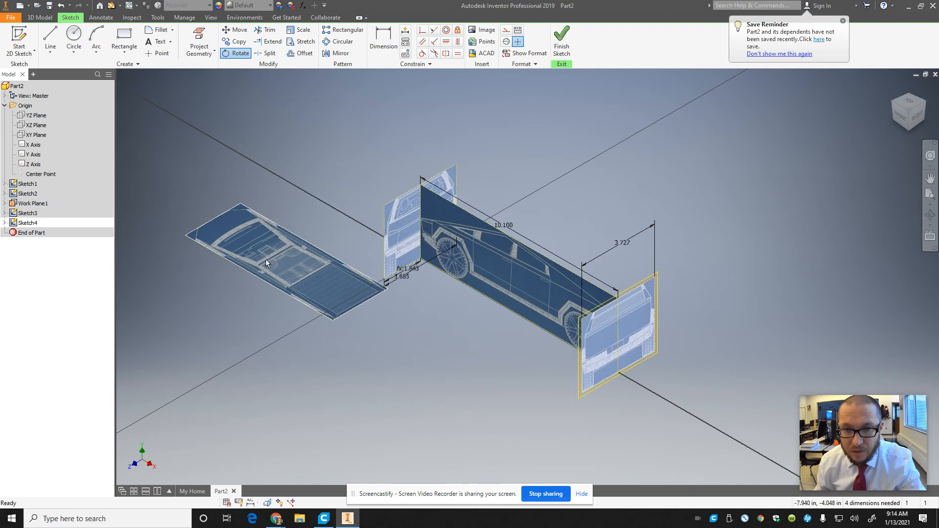
# Step: Move the top-view image back beside the side view, then dimension its length and multiply it by 1.33 to make it 10.030 in
pyautogui.press('d')
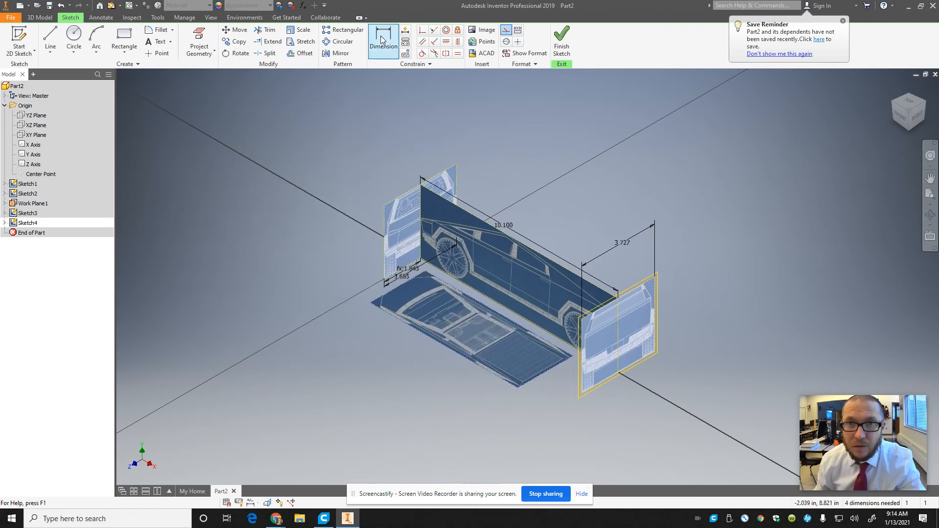
pyautogui.click(444, 345)
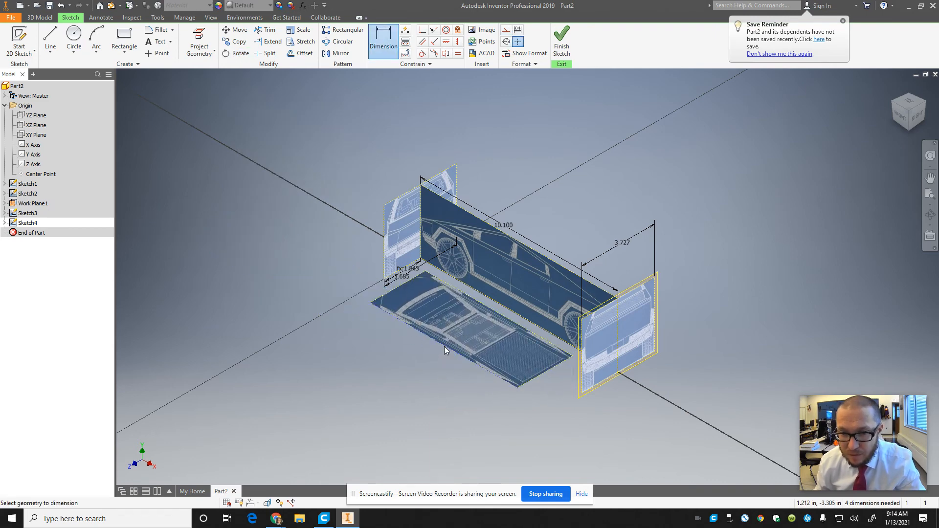
pyautogui.click(424, 359)
pyautogui.press('End')
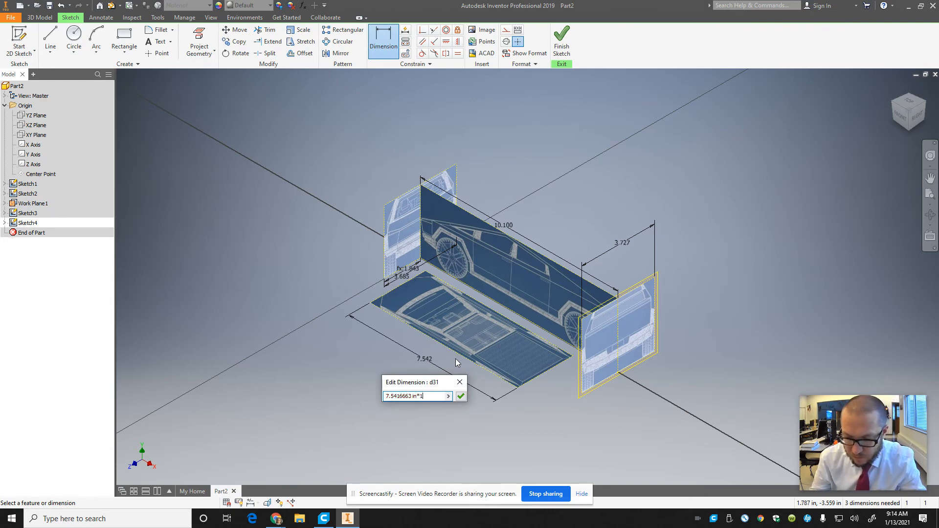
pyautogui.press('Return')
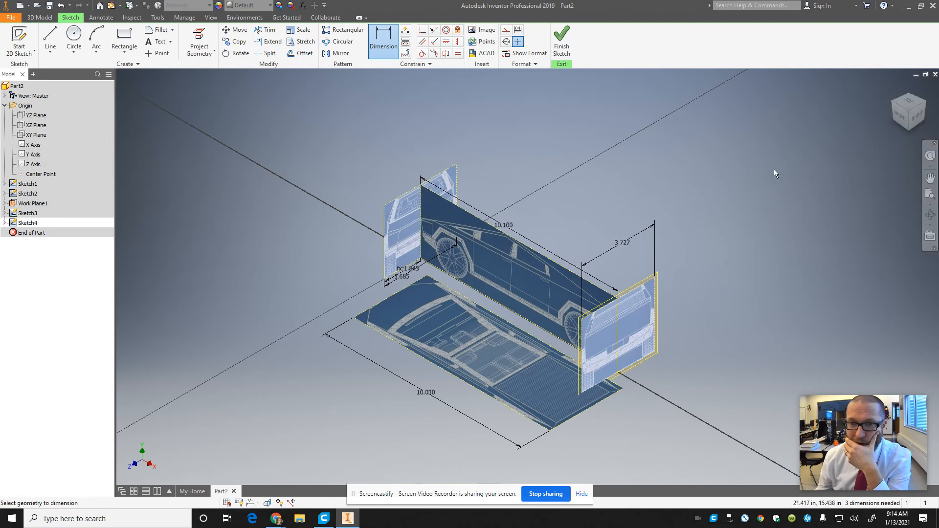
# Step: Looking from the top, move the top-view image to straddle the horizontal axis, its nose just behind the vertical axis
pyautogui.click(919, 100)
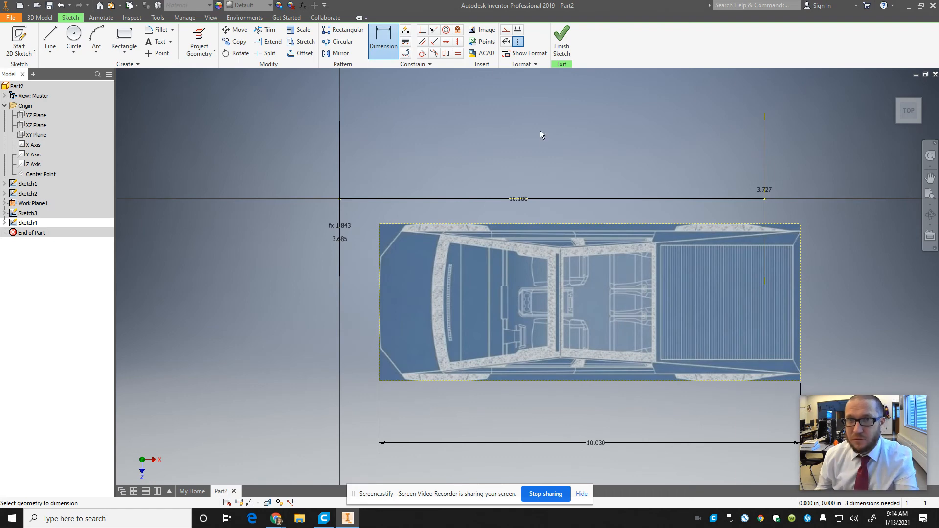
pyautogui.press('Escape')
pyautogui.moveTo(577, 294)
pyautogui.mouseDown()
pyautogui.moveTo(544, 249)
pyautogui.moveTo(530, 181)
pyautogui.moveTo(533, 189)
pyautogui.mouseUp()
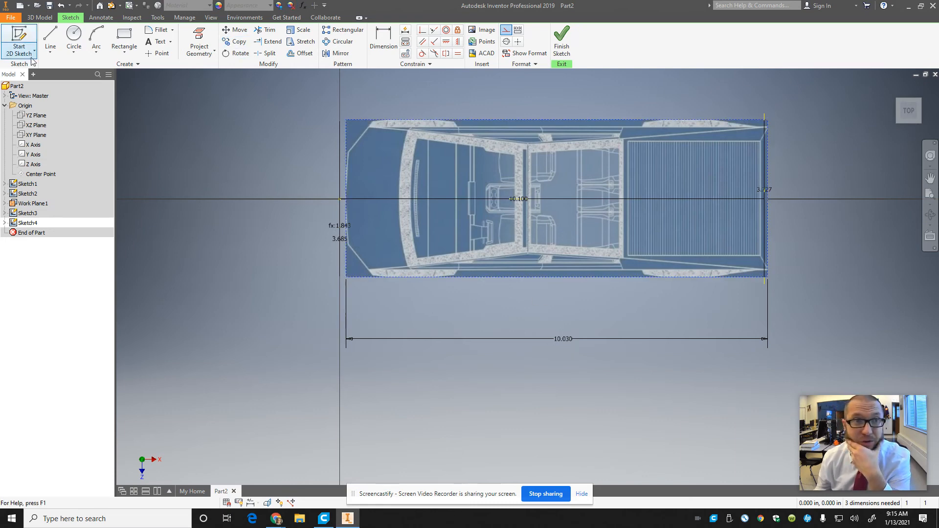
# Step: Constrain the top-view image's nose-end edge coincident with the origin point
pyautogui.click(383, 39)
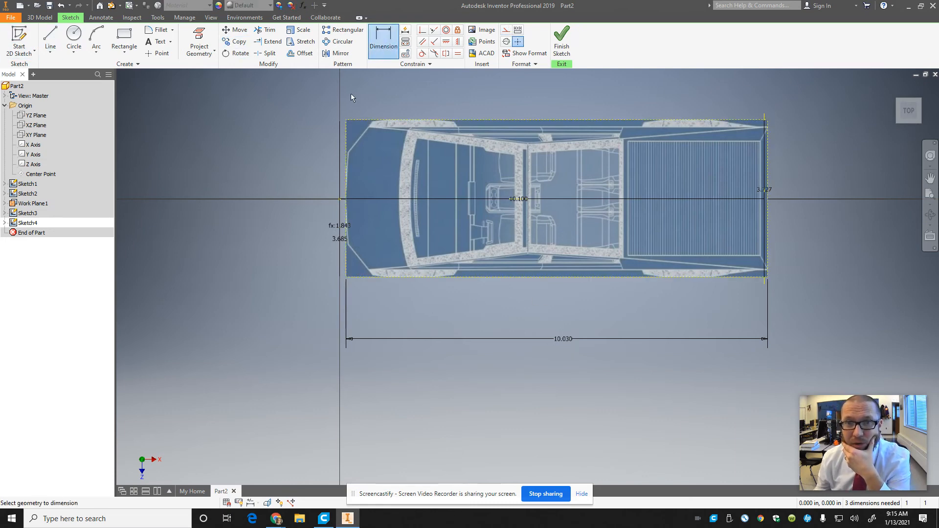
pyautogui.click(422, 30)
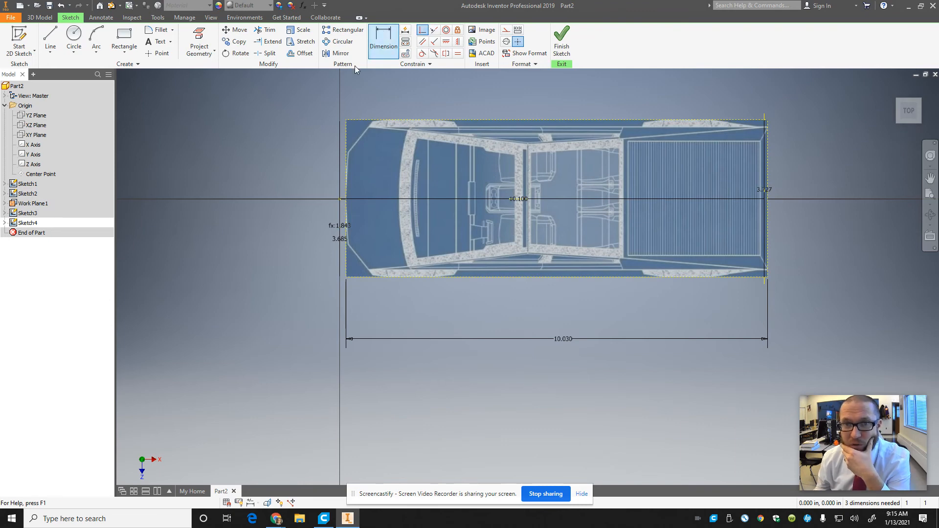
pyautogui.click(345, 142)
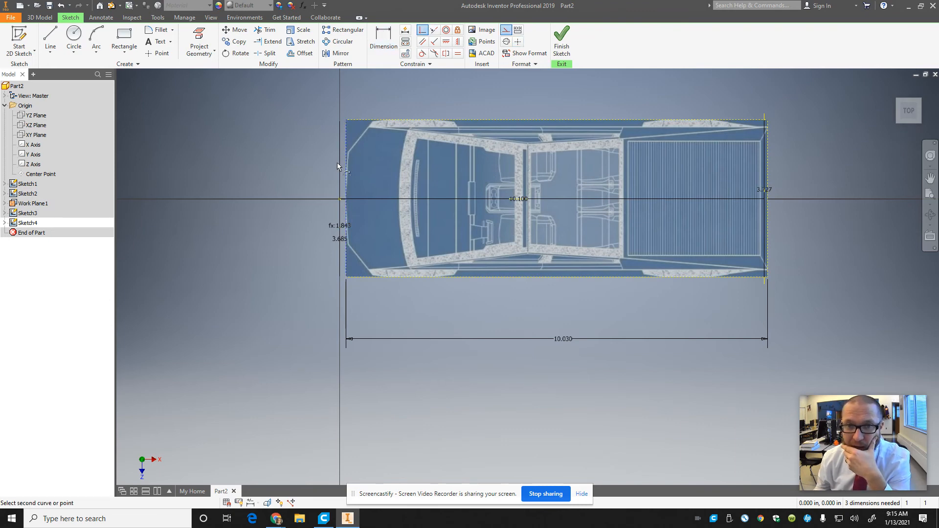
pyautogui.click(340, 199)
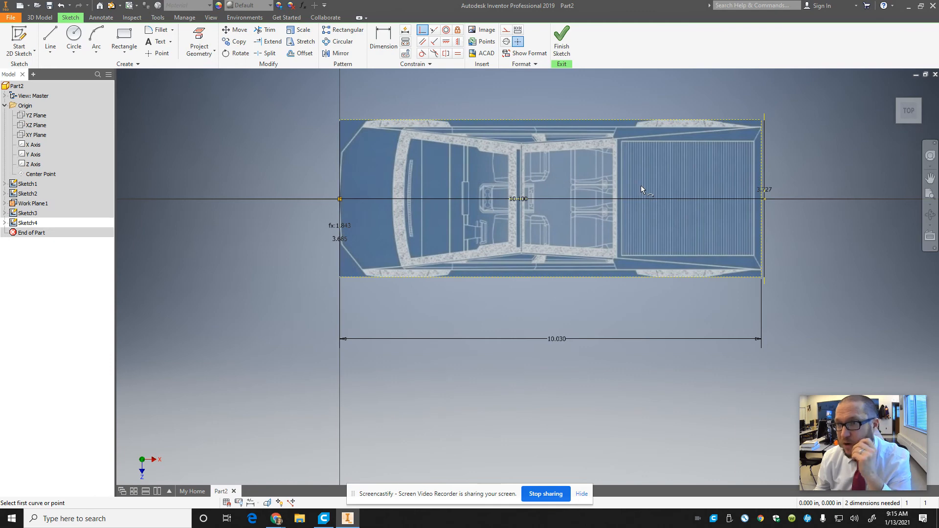
# Step: Examine how the top-view image lines up with the side view at the nose and at the tail
pyautogui.scroll(-2, 738, 238)
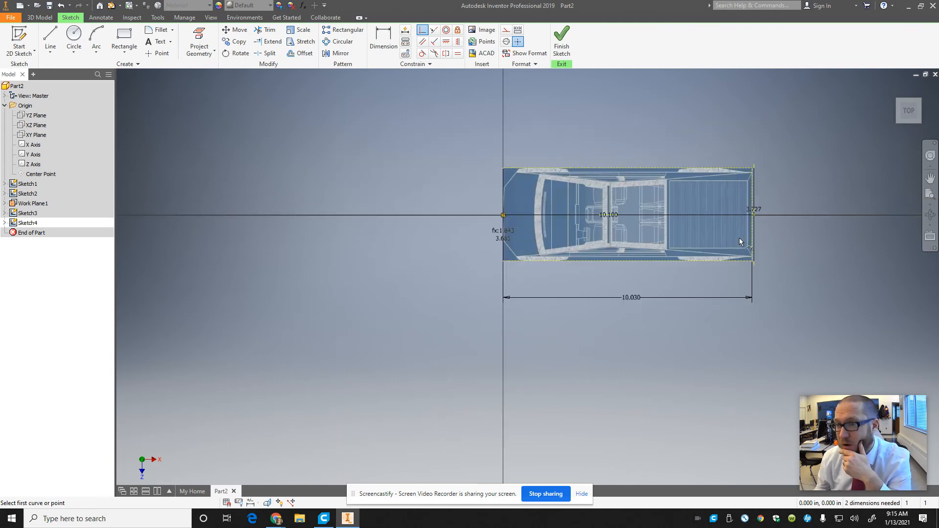
pyautogui.scroll(5, 738, 238)
pyautogui.moveTo(914, 120); pyautogui.dragTo(924, 478)
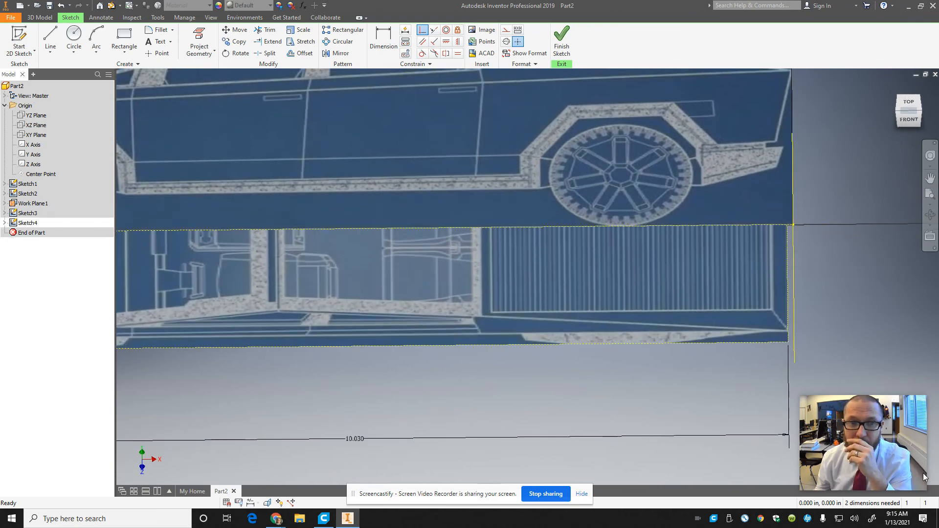
pyautogui.scroll(-5, 344, 224)
pyautogui.scroll(6, 141, 215)
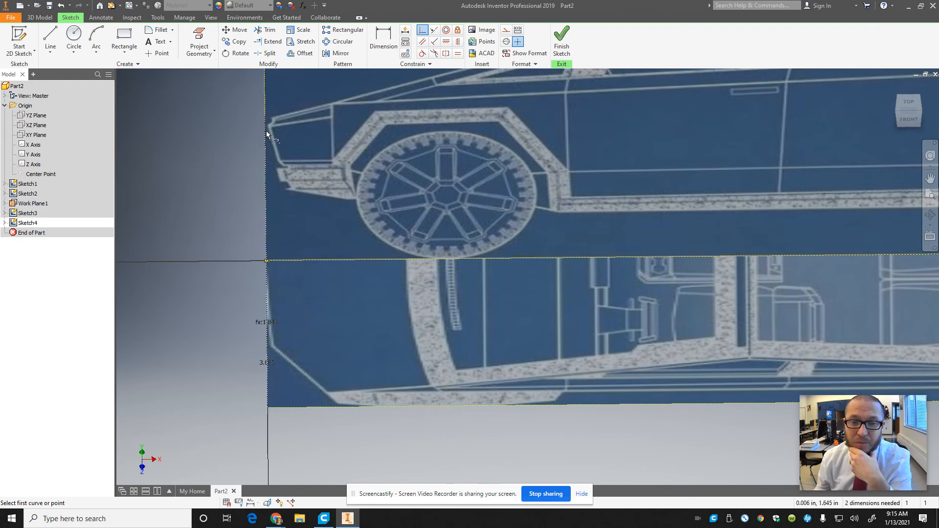
pyautogui.scroll(-6, 267, 133)
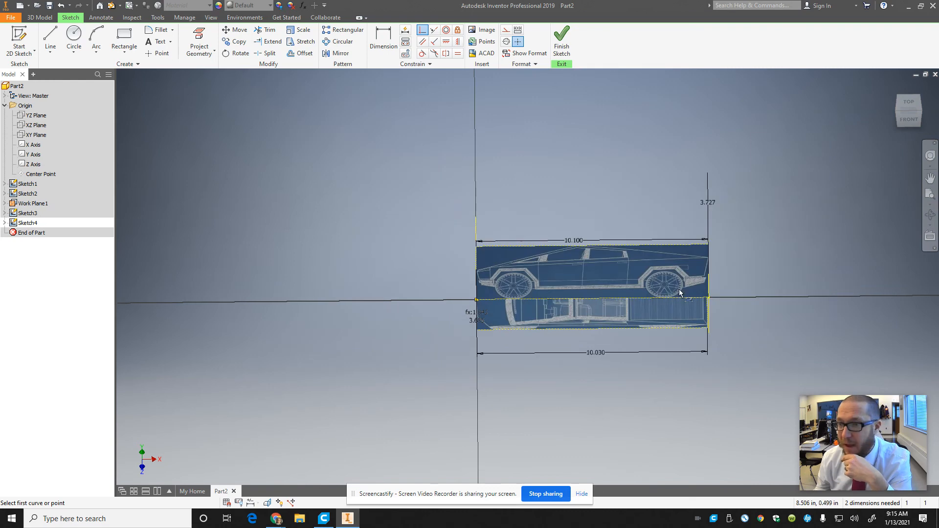
pyautogui.scroll(5, 726, 282)
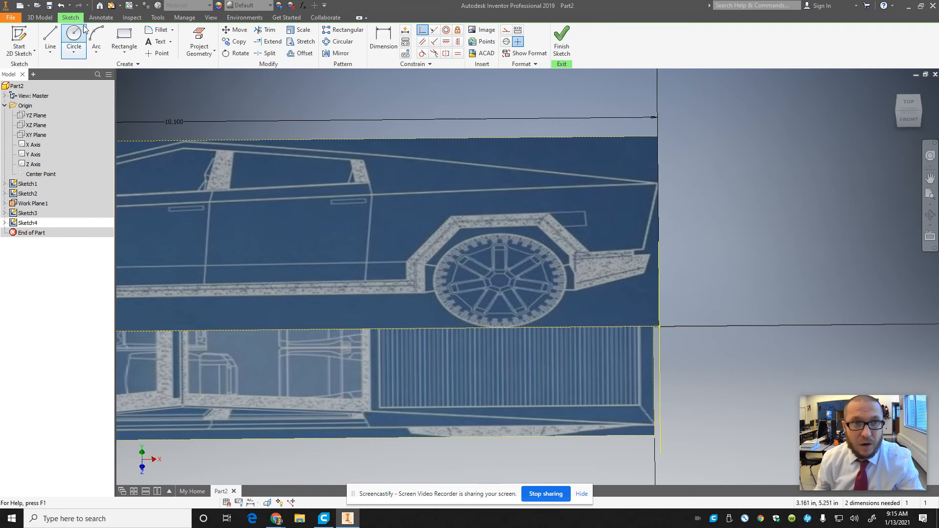
# Step: Try to constrain the top-view image's rear edge coincident with the tail end of the side-view reference
pyautogui.press('Escape')
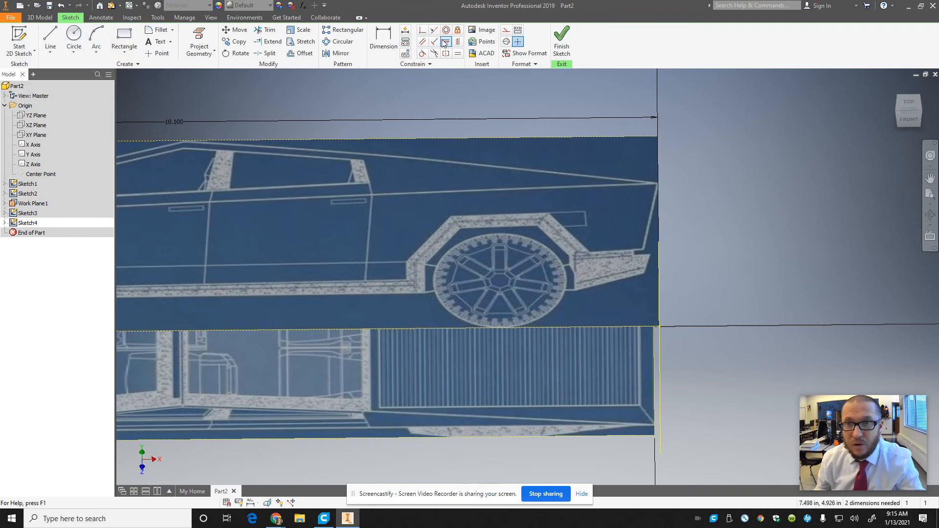
pyautogui.click(654, 340)
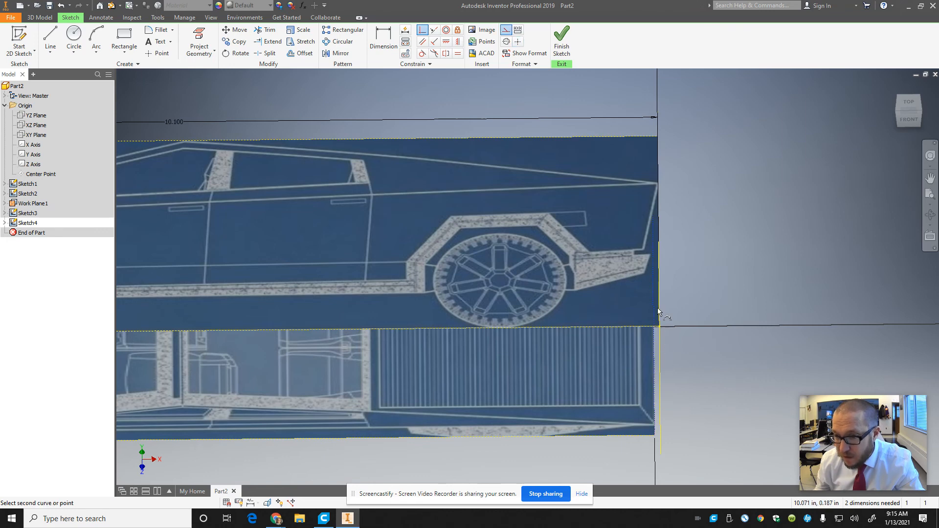
pyautogui.click(659, 215)
pyautogui.press('Escape')
pyautogui.scroll(-7, 324, 409)
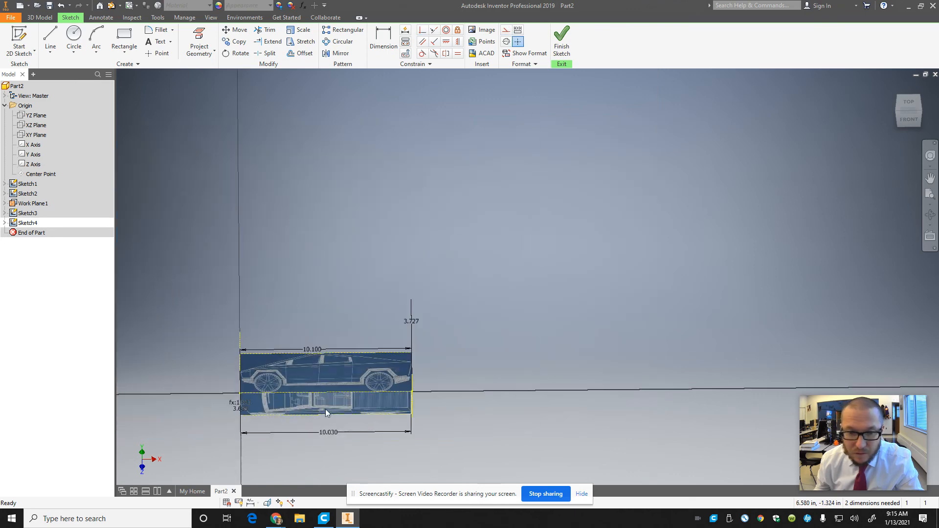
# Step: Undo the coincident constraint that ties the top-view image's nose-end edge to the origin point
pyautogui.scroll(5, 255, 389)
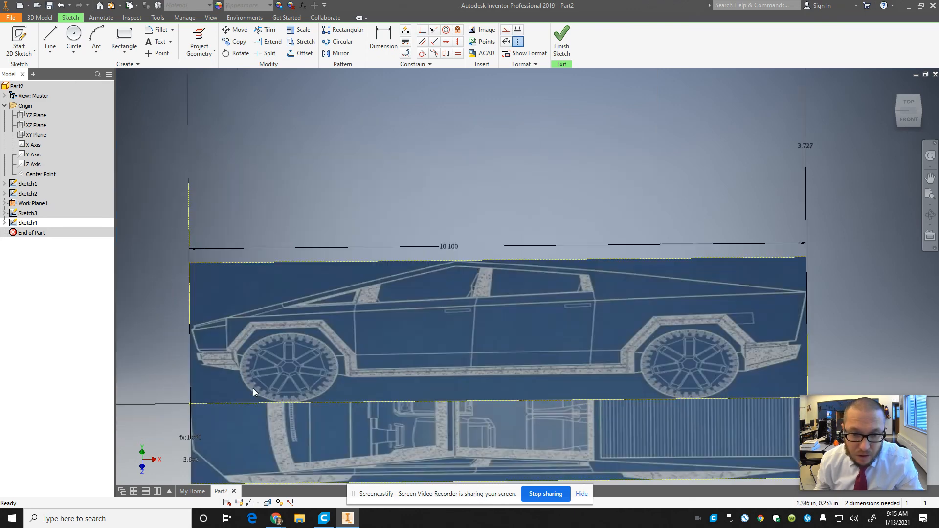
pyautogui.rightClick(191, 413)
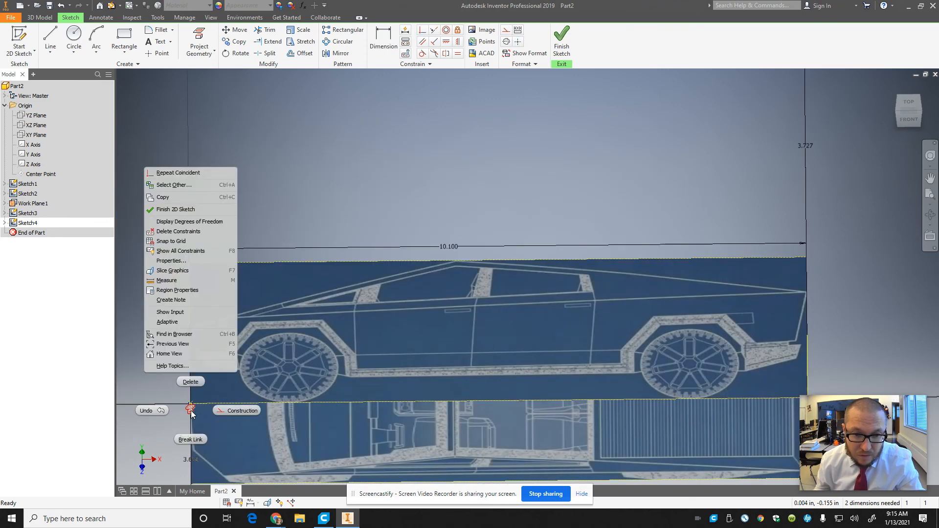
pyautogui.press('Escape')
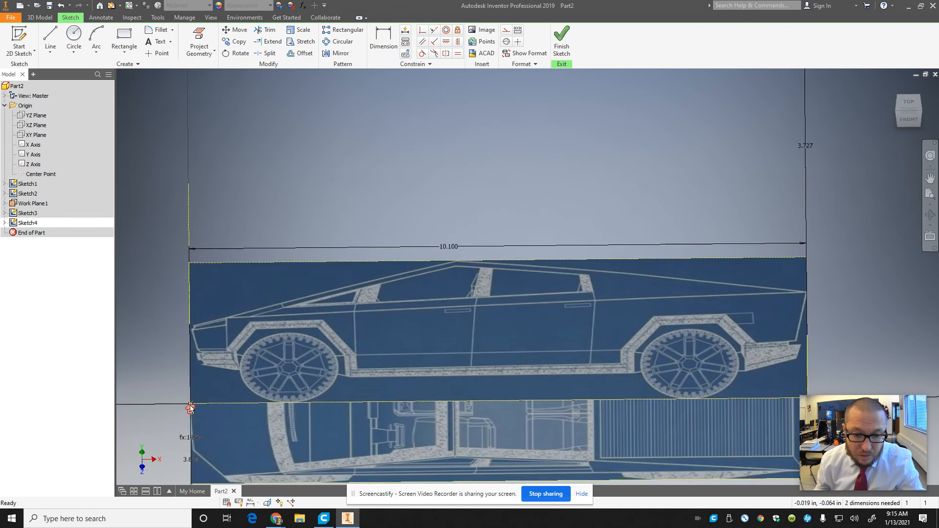
pyautogui.hotkey('ctrl', 'z')
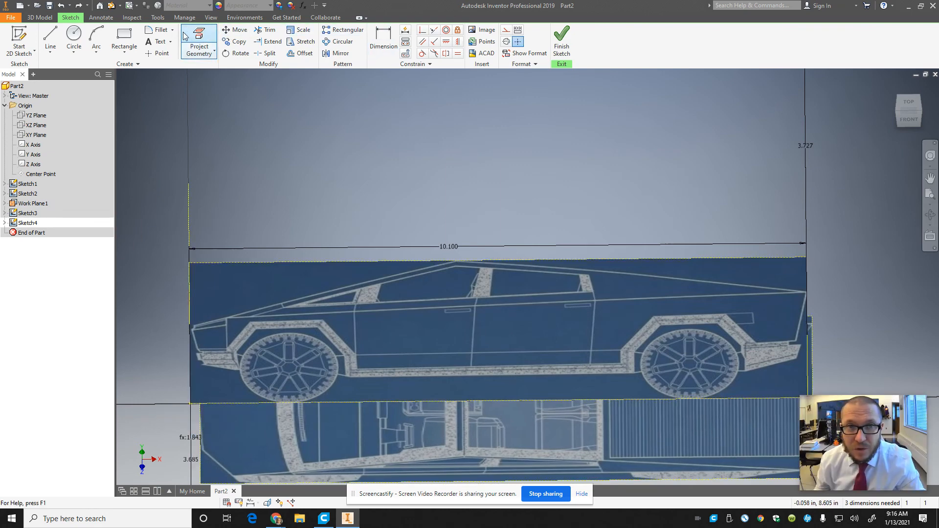
pyautogui.click(422, 30)
pyautogui.scroll(-5, 806, 344)
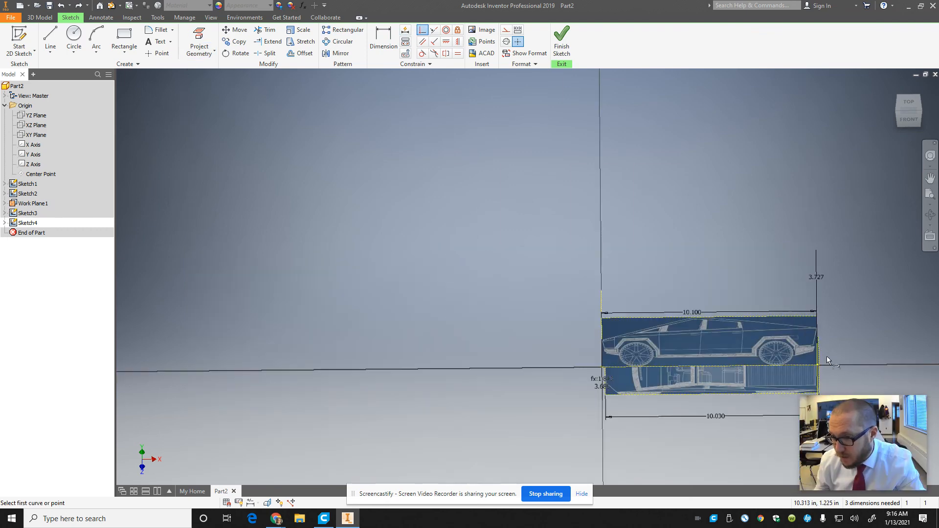
pyautogui.scroll(5, 828, 359)
pyautogui.click(792, 375)
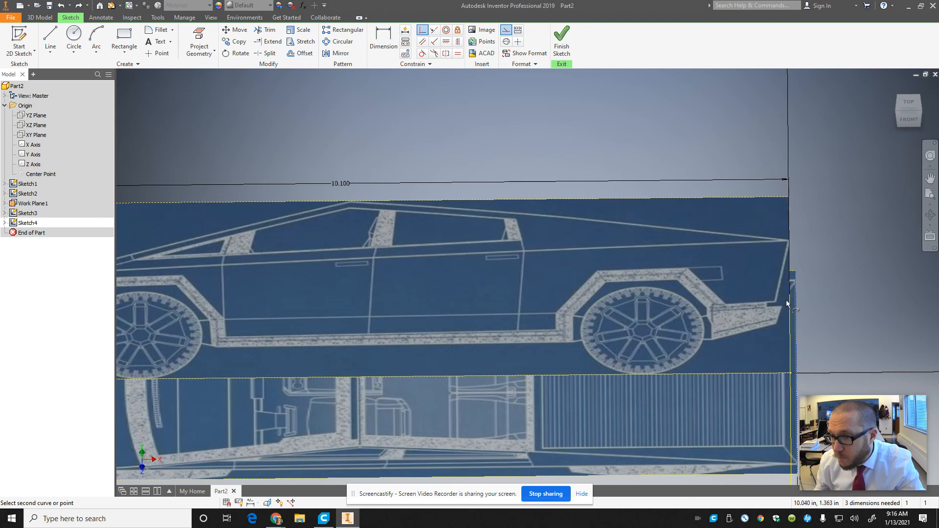
pyautogui.scroll(-5, 788, 302)
pyautogui.scroll(6, 788, 304)
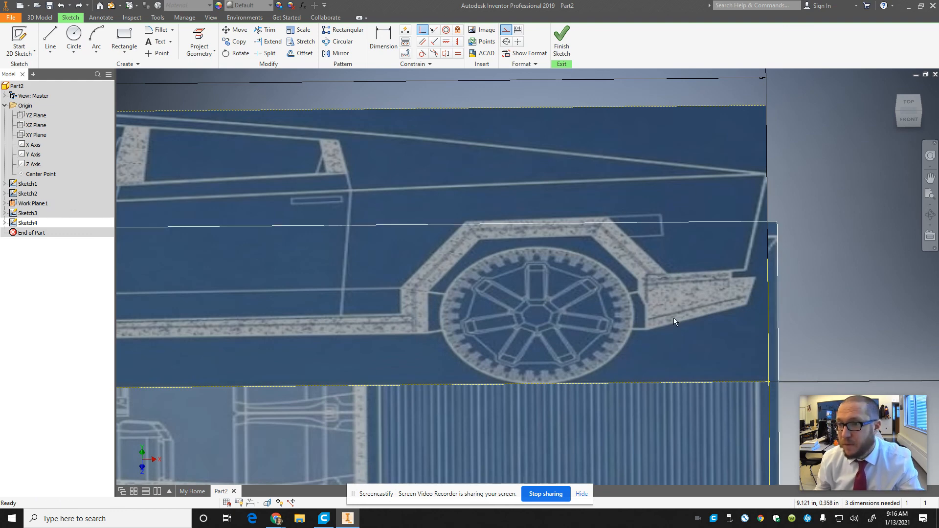
pyautogui.press('Escape')
# Step: Looking from the top, move the top-view image slightly forward so its rear edge lines up with the rear-view image's plane
pyautogui.click(908, 107)
pyautogui.scroll(8, 679, 277)
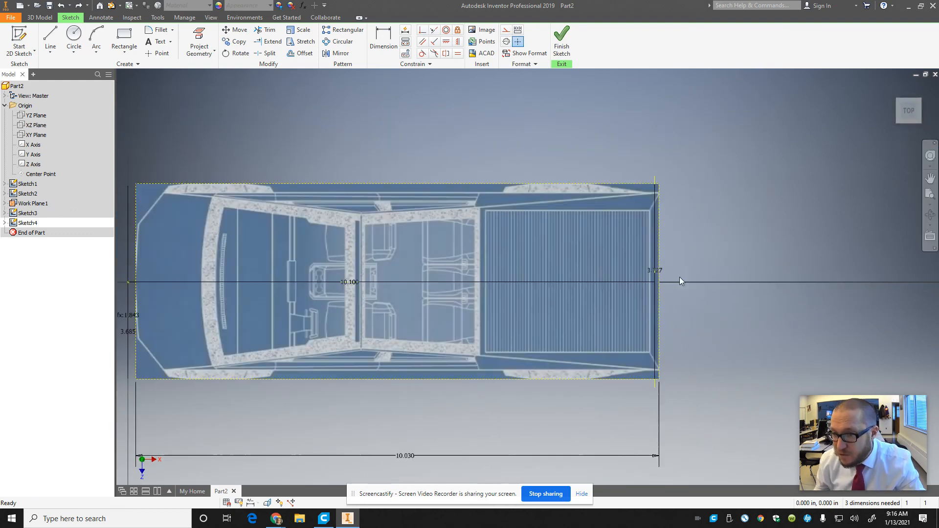
pyautogui.scroll(-5, 646, 275)
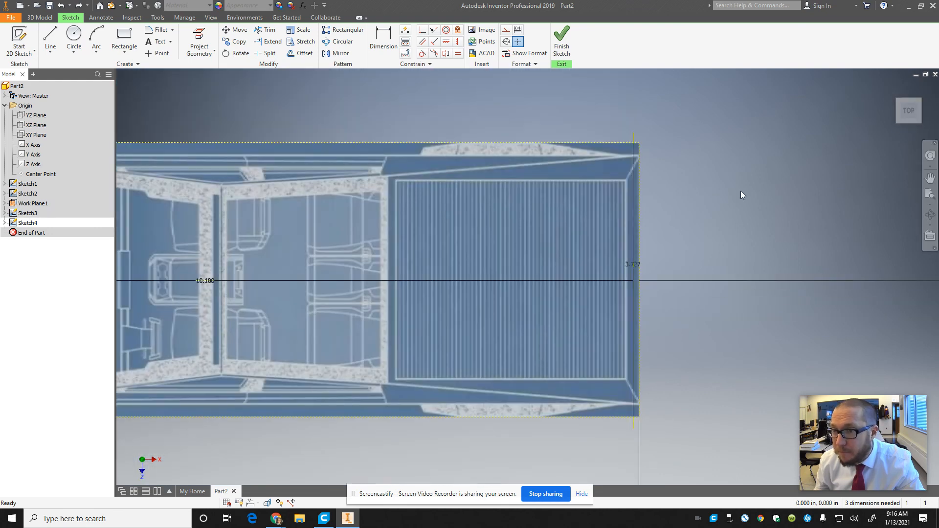
pyautogui.moveTo(614, 247); pyautogui.dragTo(608, 247)
pyautogui.scroll(-6, 500, 371)
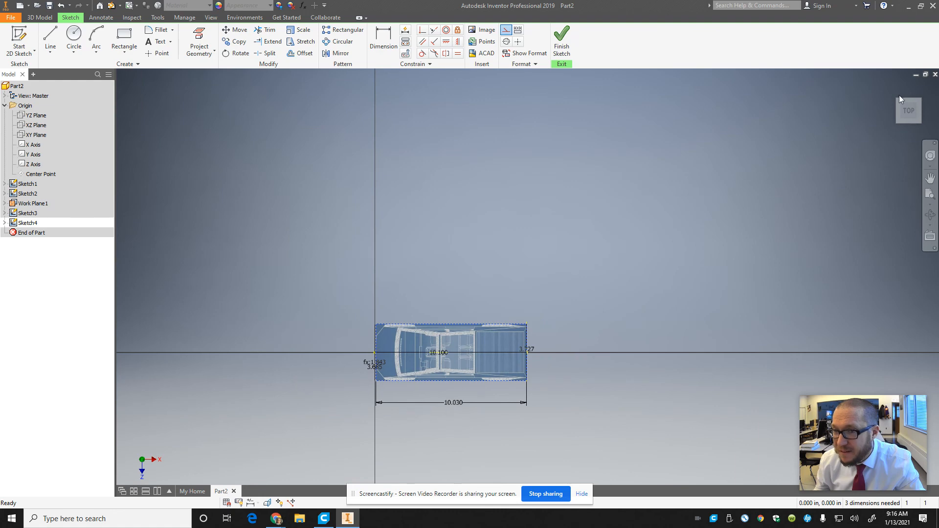
pyautogui.scroll(5, 443, 345)
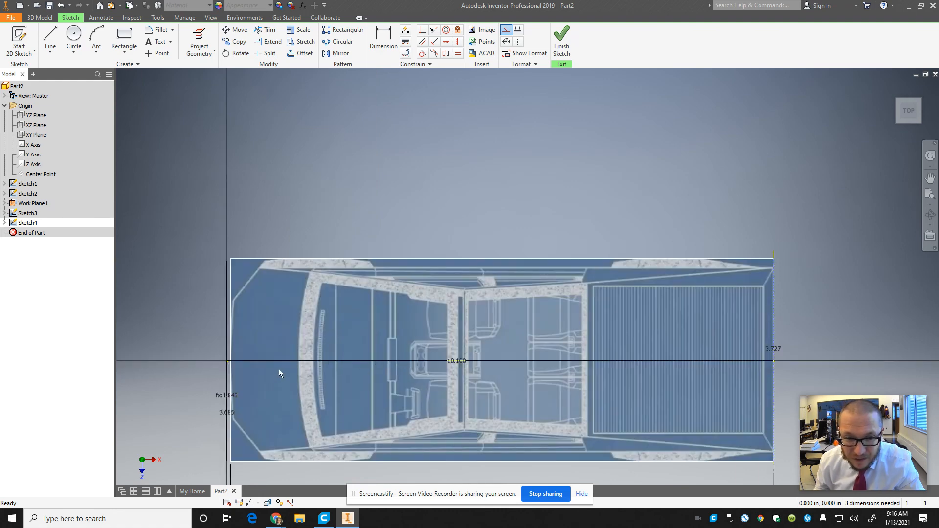
pyautogui.click(310, 367)
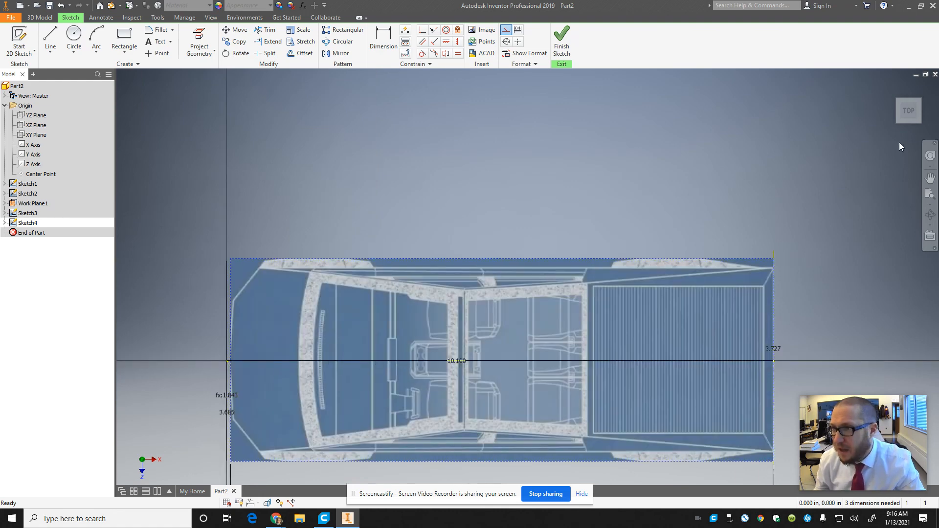
# Step: Check the alignment of the four blueprint images around the origin, then finish the top-view sketch
pyautogui.click(894, 88)
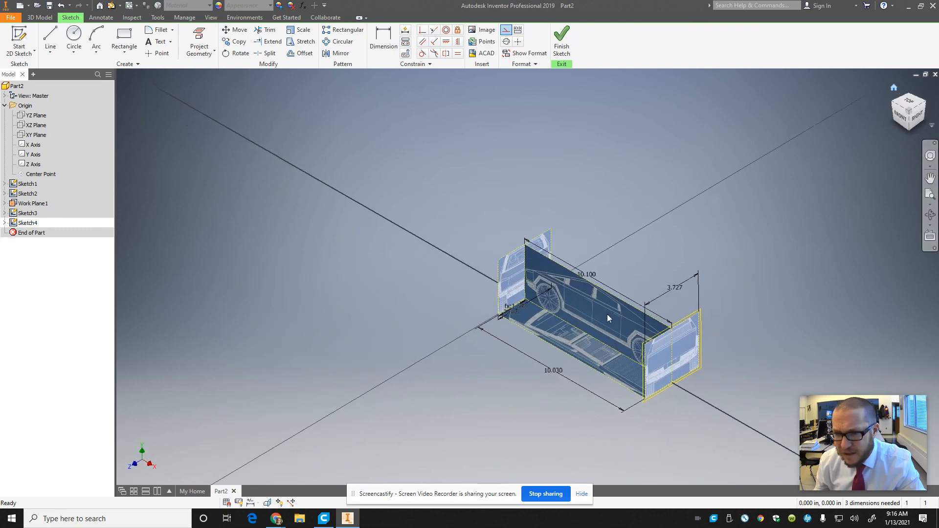
pyautogui.scroll(3, 593, 340)
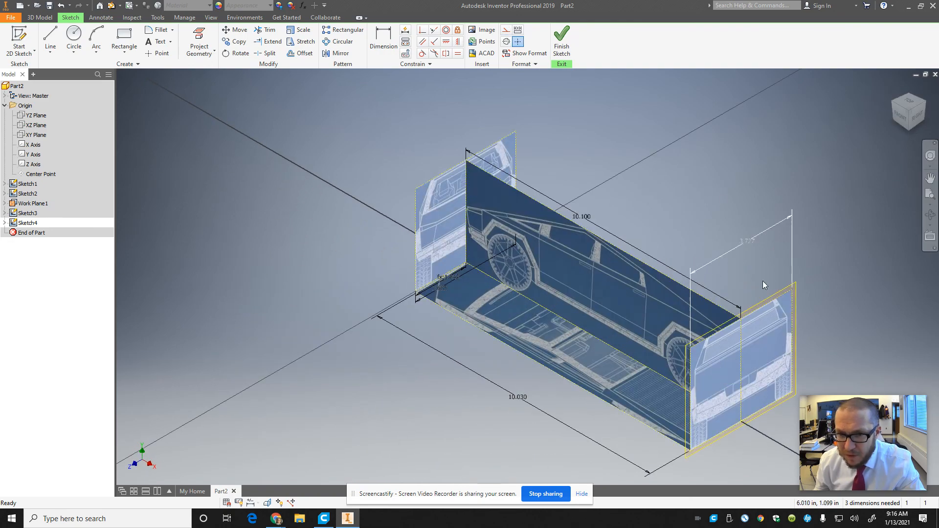
pyautogui.click(901, 125)
pyautogui.click(931, 112)
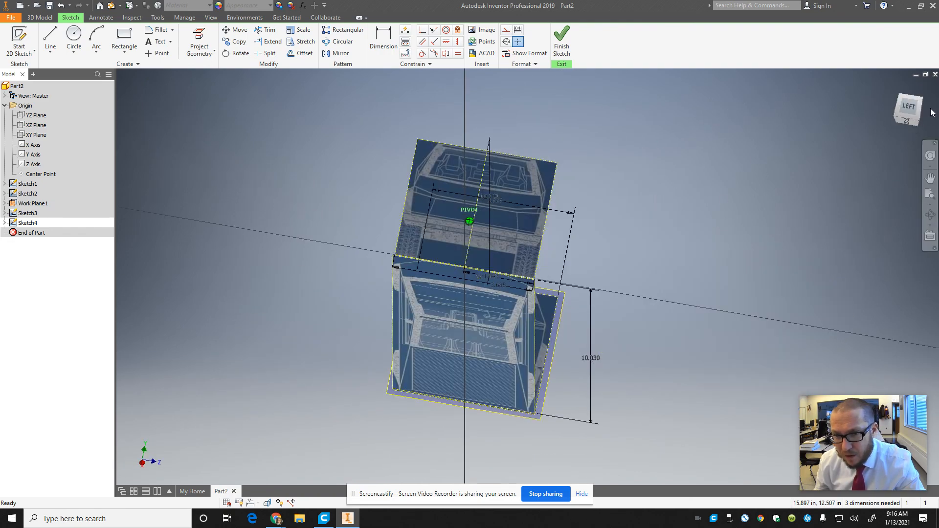
pyautogui.moveTo(931, 108)
pyautogui.mouseDown()
pyautogui.moveTo(126, 104)
pyautogui.moveTo(246, 102)
pyautogui.moveTo(204, 86)
pyautogui.moveTo(213, 102)
pyautogui.moveTo(307, 88)
pyautogui.moveTo(234, 98)
pyautogui.moveTo(842, 482)
pyautogui.moveTo(841, 462)
pyautogui.moveTo(902, 463)
pyautogui.moveTo(900, 97)
pyautogui.moveTo(879, 110)
pyautogui.moveTo(799, 98)
pyautogui.moveTo(820, 99)
pyautogui.moveTo(814, 142)
pyautogui.mouseUp()
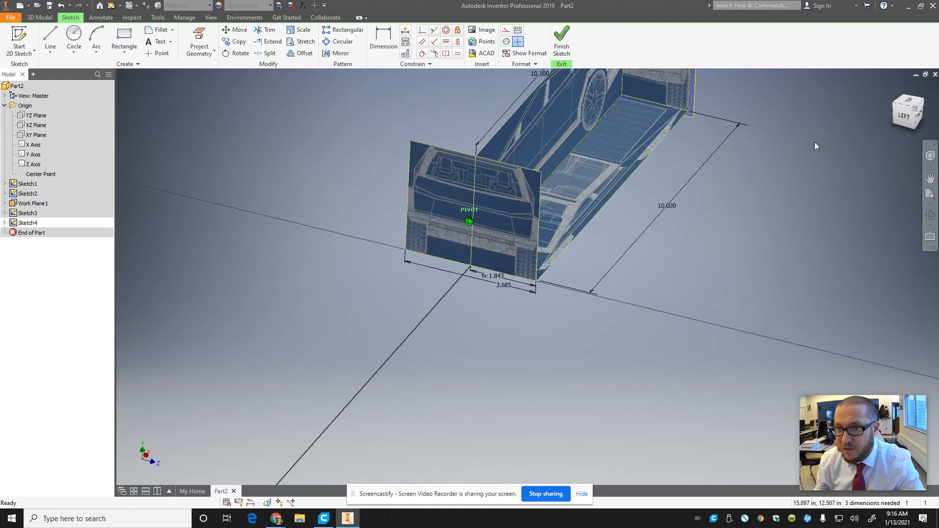
pyautogui.click(923, 102)
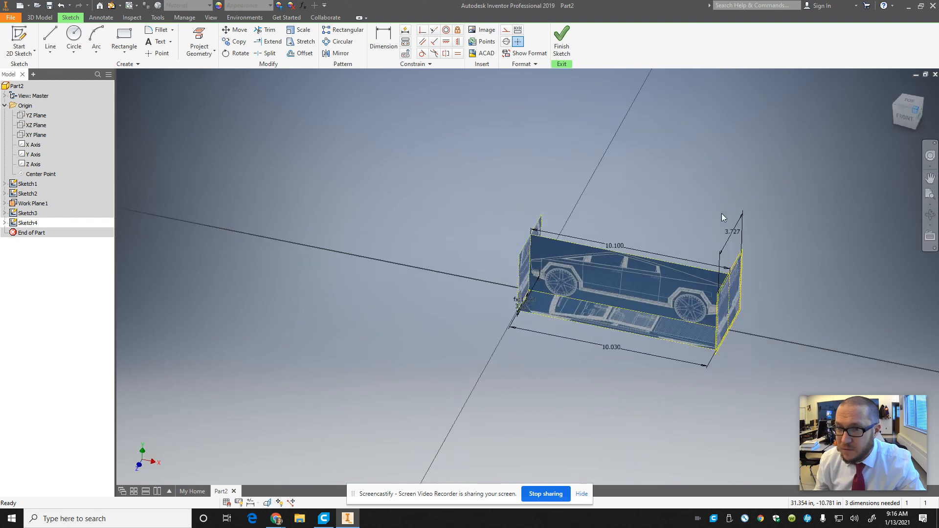
pyautogui.scroll(5, 545, 325)
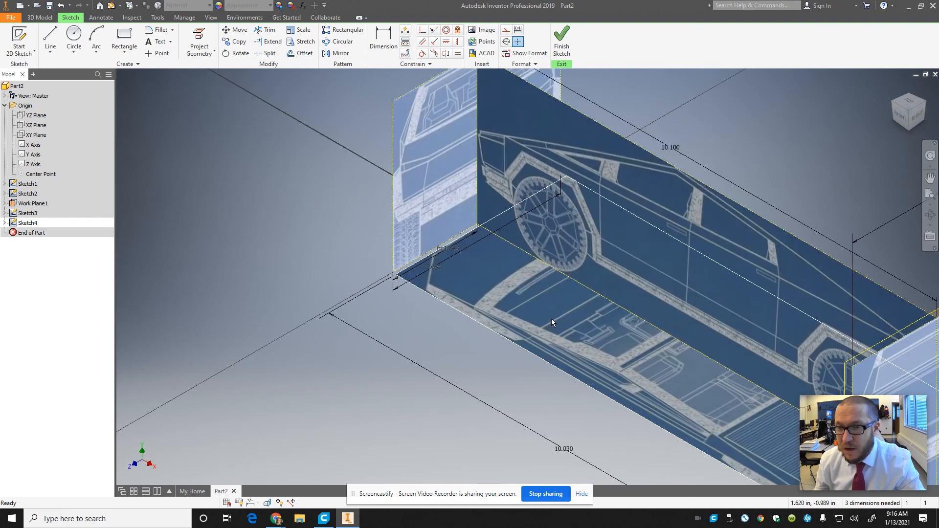
pyautogui.click(563, 43)
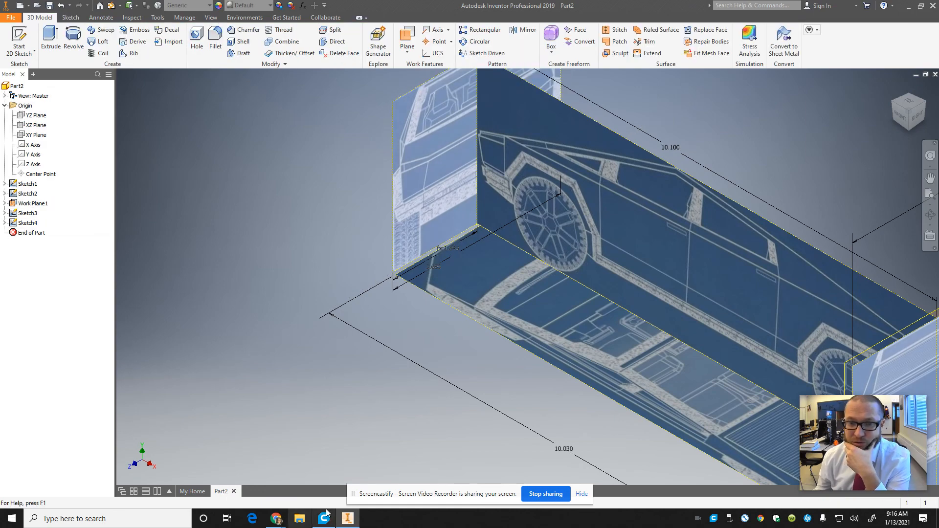
# Step: Switch to the Chrome window showing the top-view blueprint photo
pyautogui.click(279, 520)
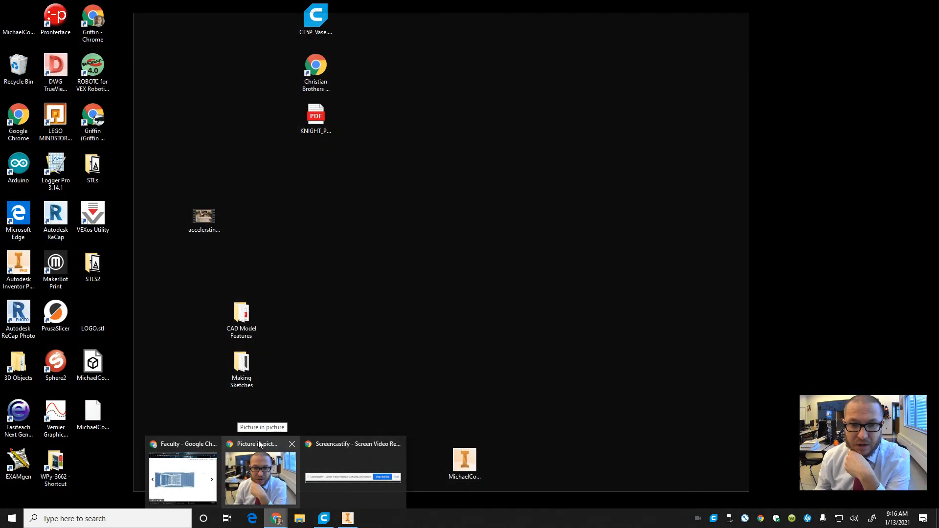
pyautogui.moveTo(195, 445)
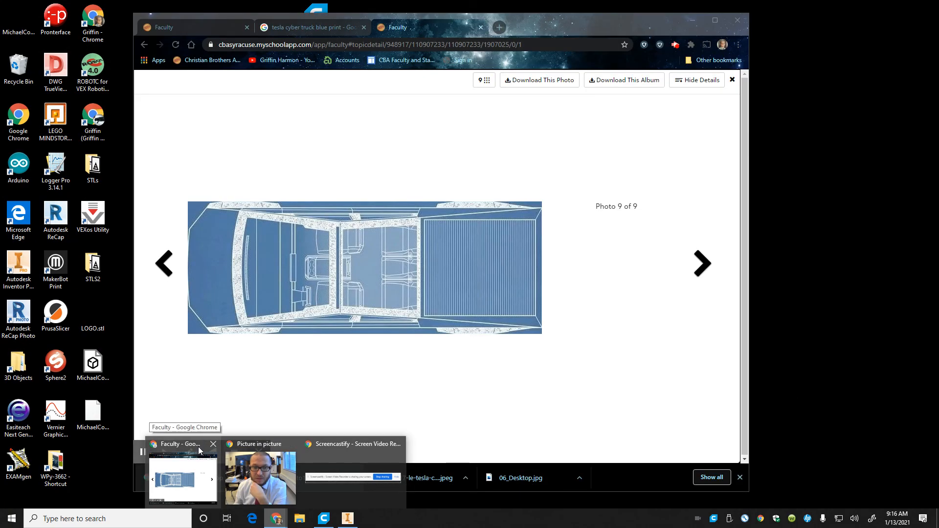
pyautogui.click(198, 447)
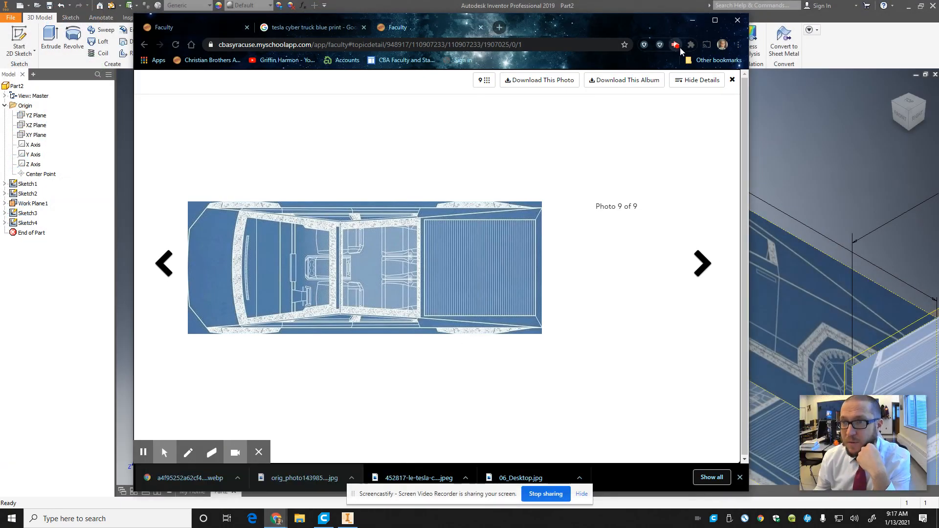